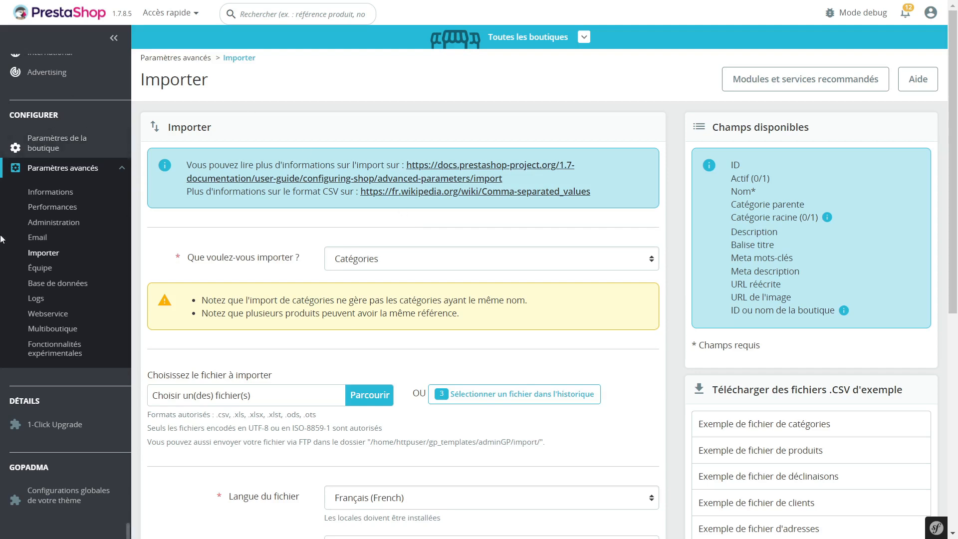
# Step: Choose Clients as the type of data to import
pyautogui.click(390, 262)
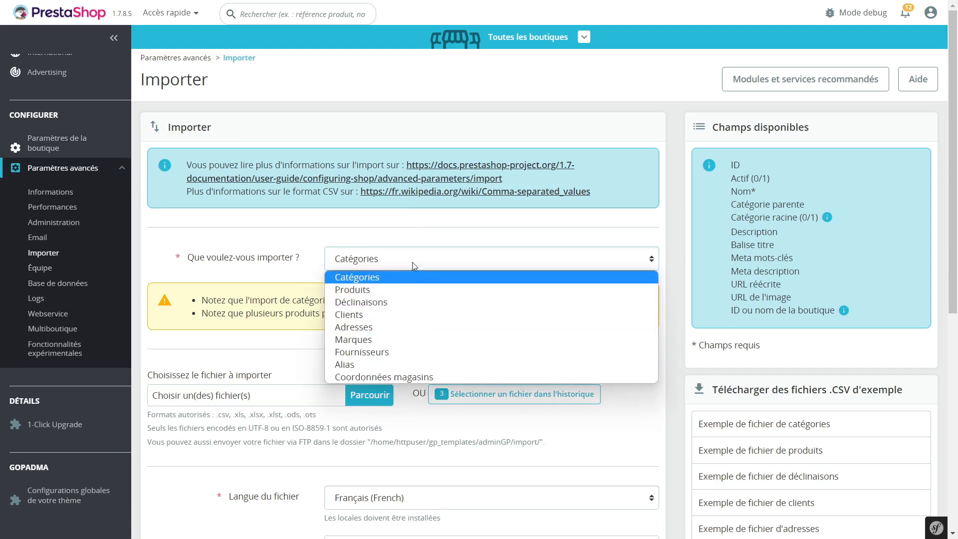
pyautogui.click(392, 315)
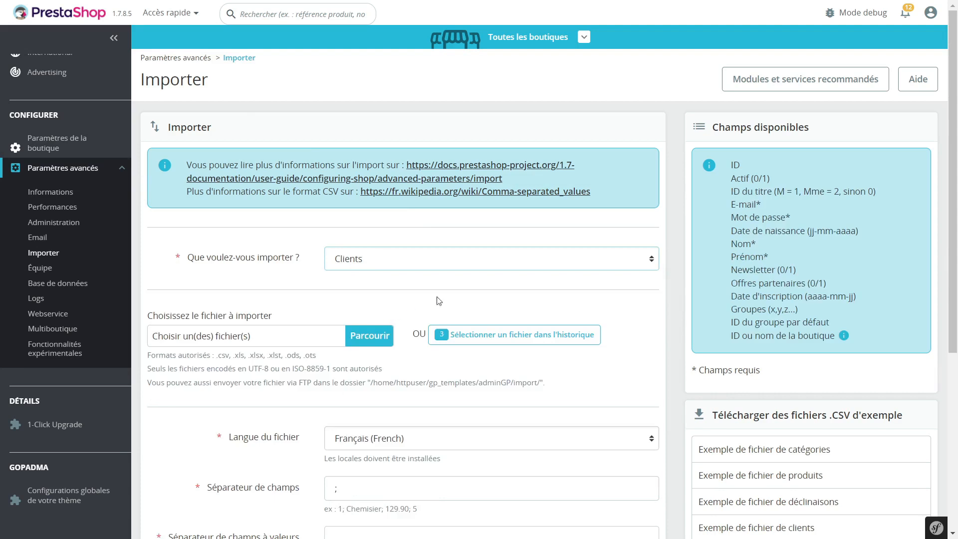
pyautogui.click(401, 260)
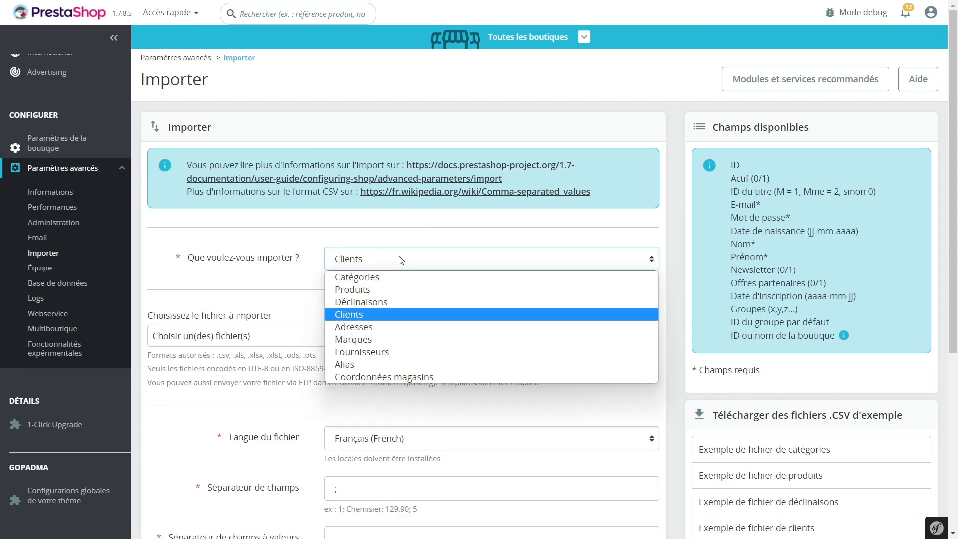
pyautogui.click(373, 326)
pyautogui.click(358, 254)
pyautogui.click(359, 316)
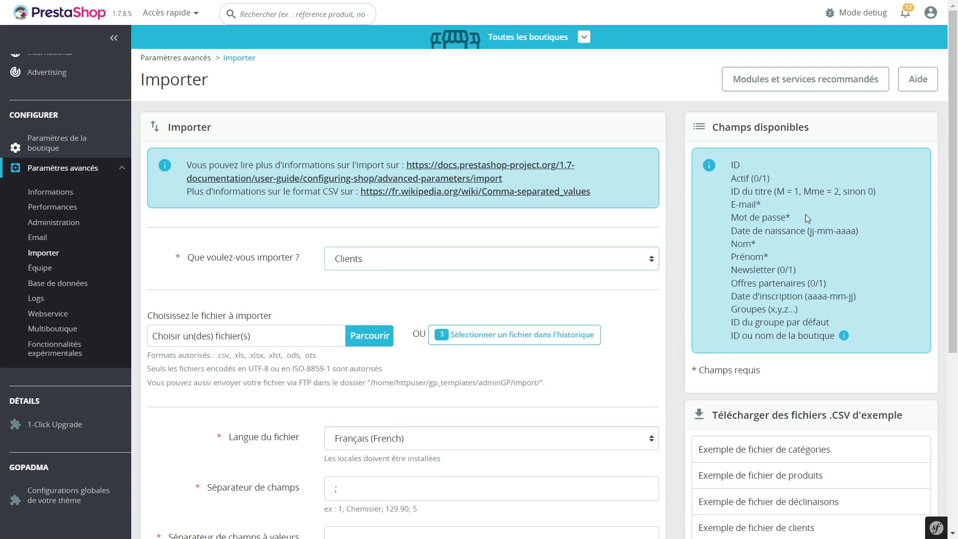
# Step: Turn on Forcer les identifiants and Envoyer une notification par e-mail in the import options
pyautogui.moveTo(794, 219); pyautogui.dragTo(787, 220)
pyautogui.click(759, 208)
pyautogui.scroll(-5, 676, 270)
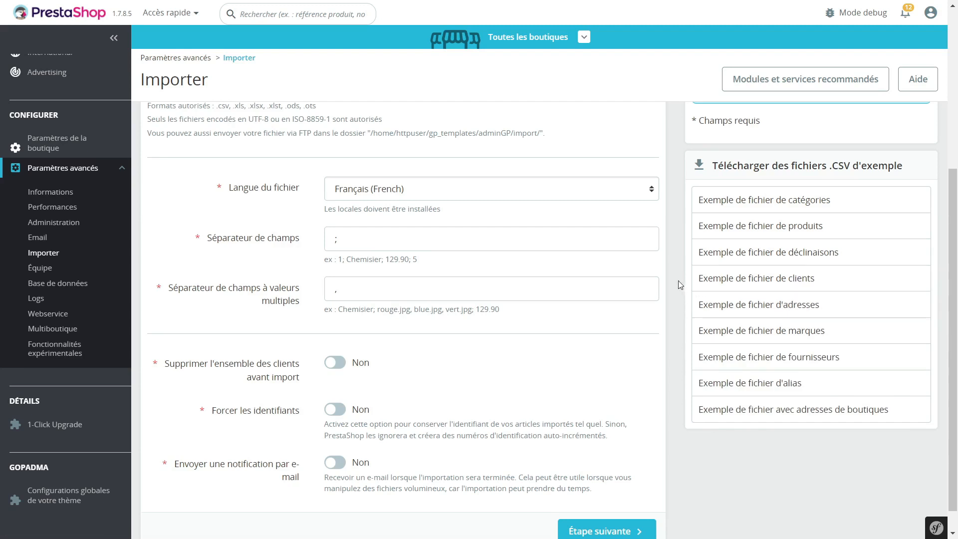
pyautogui.scroll(3, 678, 282)
pyautogui.scroll(-3, 672, 277)
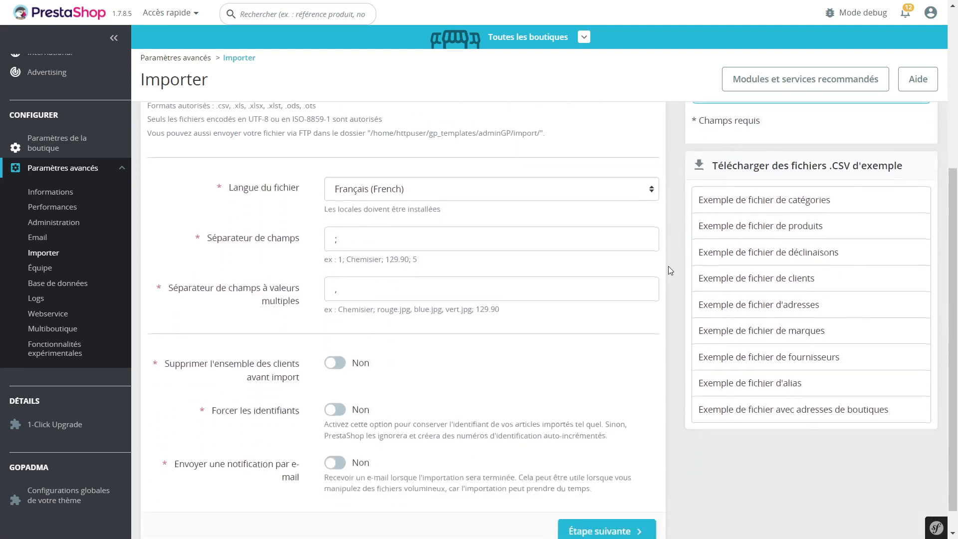
pyautogui.scroll(-1, 294, 219)
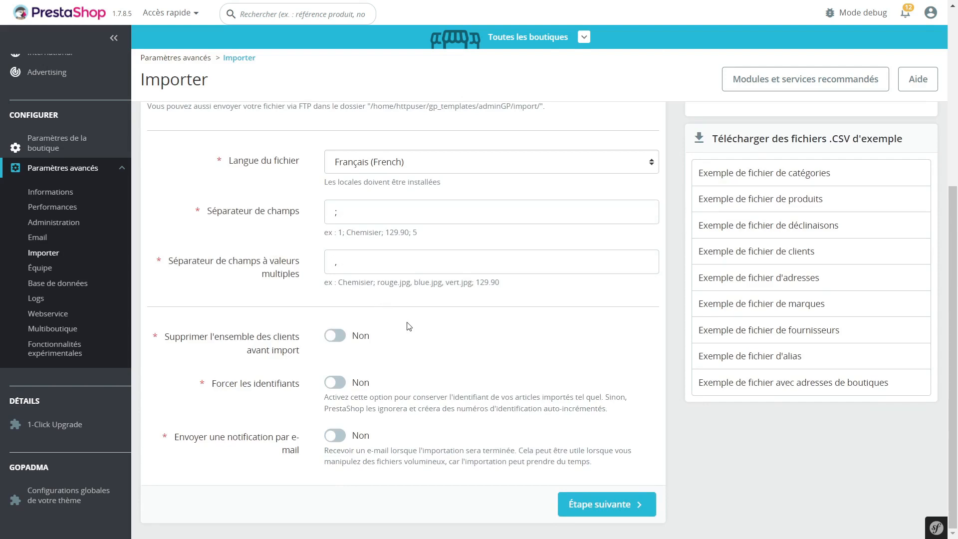
pyautogui.click(329, 388)
pyautogui.click(329, 437)
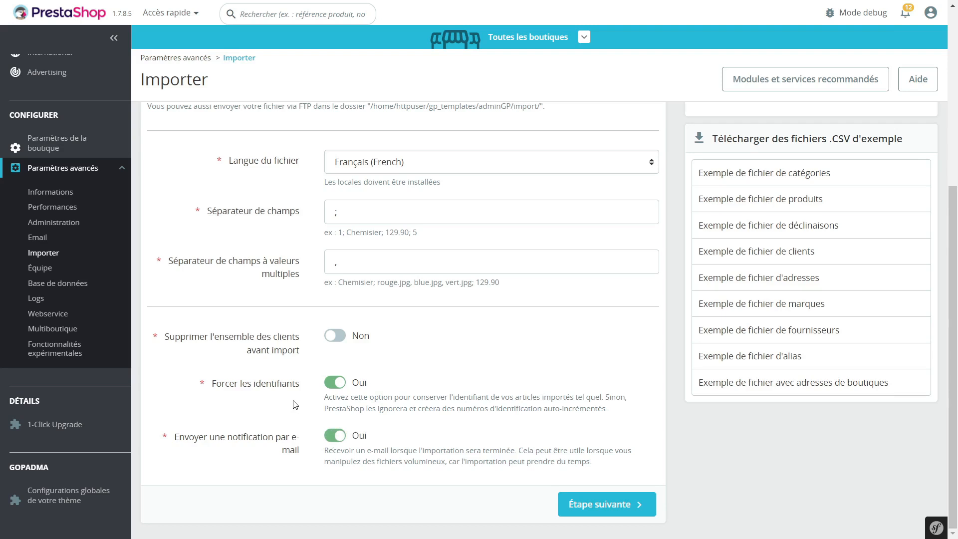
pyautogui.click(336, 438)
pyautogui.click(336, 437)
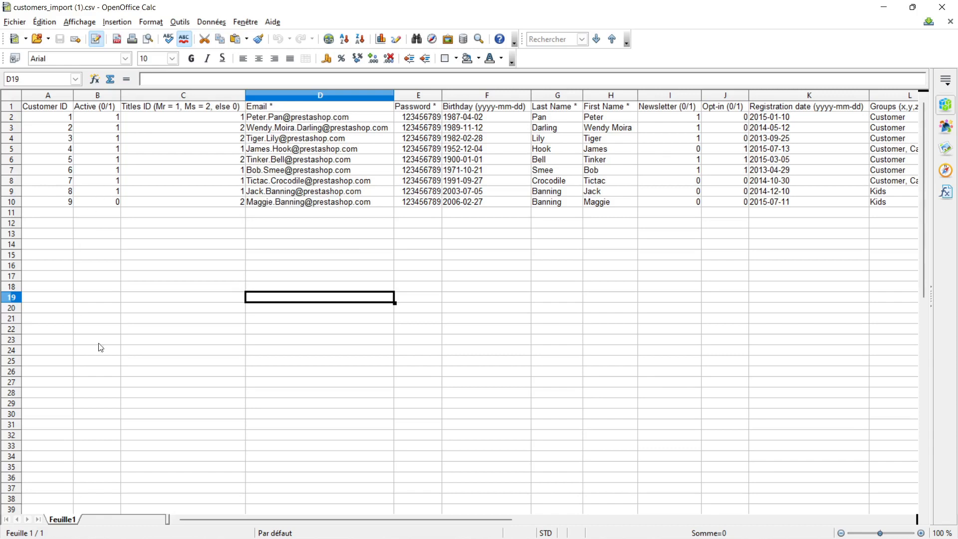
# Step: Switch to the customers_import (1).csv spreadsheet in OpenOffice Calc and examine the Customer ID column
pyautogui.moveTo(193, 521)
pyautogui.mouseDown()
pyautogui.moveTo(303, 516)
pyautogui.moveTo(182, 516)
pyautogui.mouseUp()
pyautogui.click(81, 286)
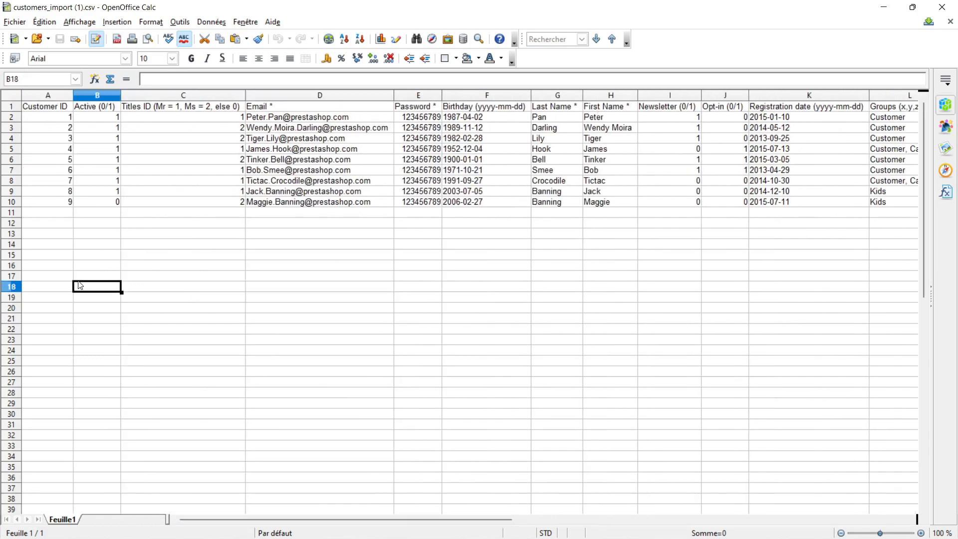
pyautogui.click(58, 118)
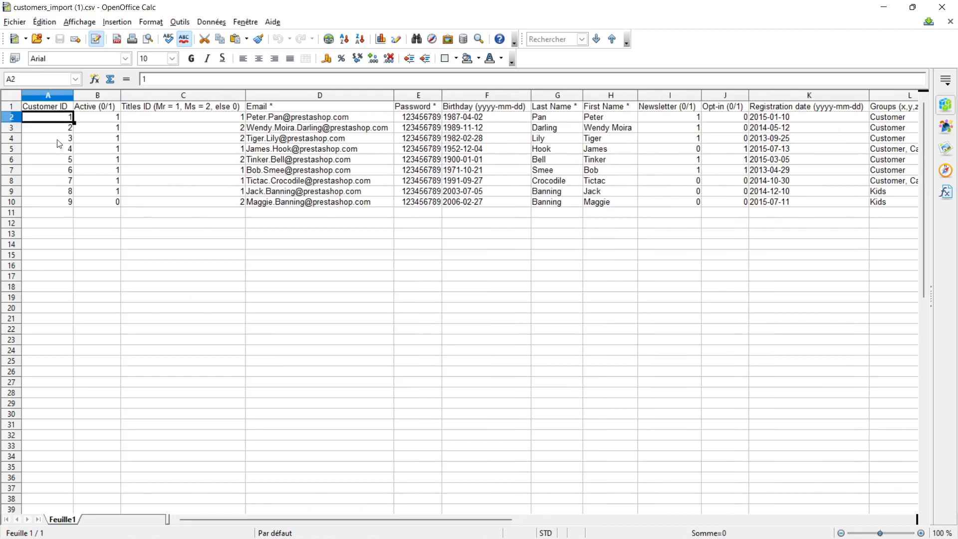
pyautogui.click(60, 183)
pyautogui.click(61, 248)
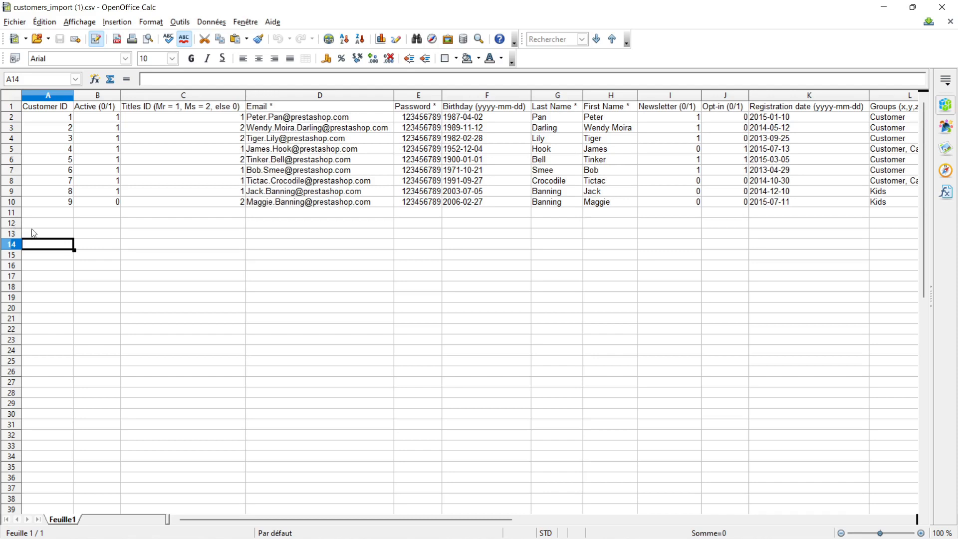
pyautogui.click(71, 120)
pyautogui.moveTo(70, 120); pyautogui.dragTo(70, 205)
pyautogui.click(68, 276)
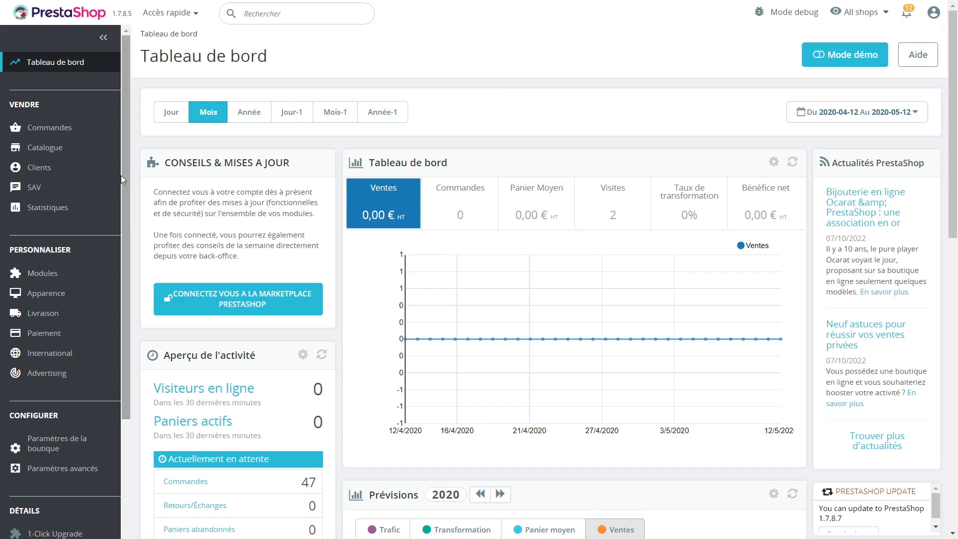
# Step: Open the Clients list in the PrestaShop back office
pyautogui.moveTo(79, 170)
pyautogui.click(49, 194)
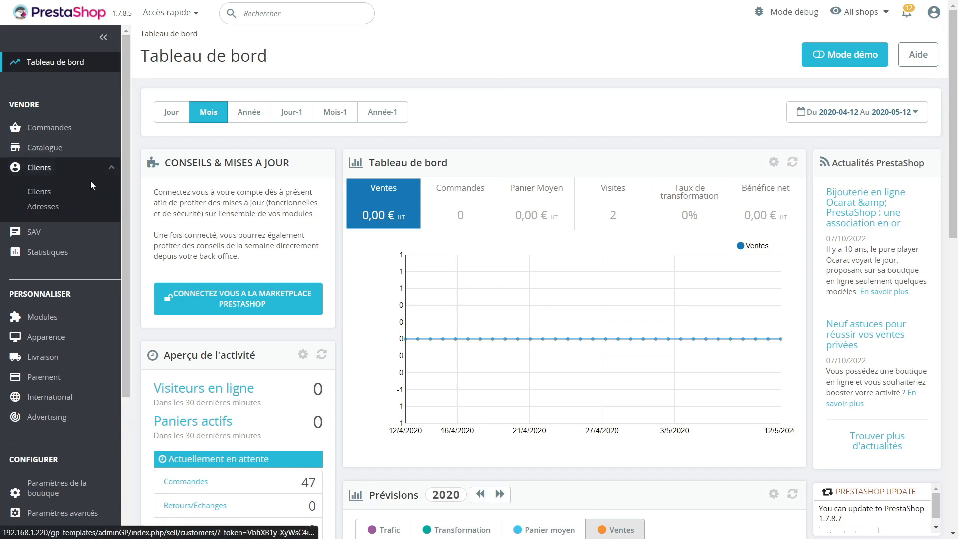
pyautogui.scroll(-3, 195, 419)
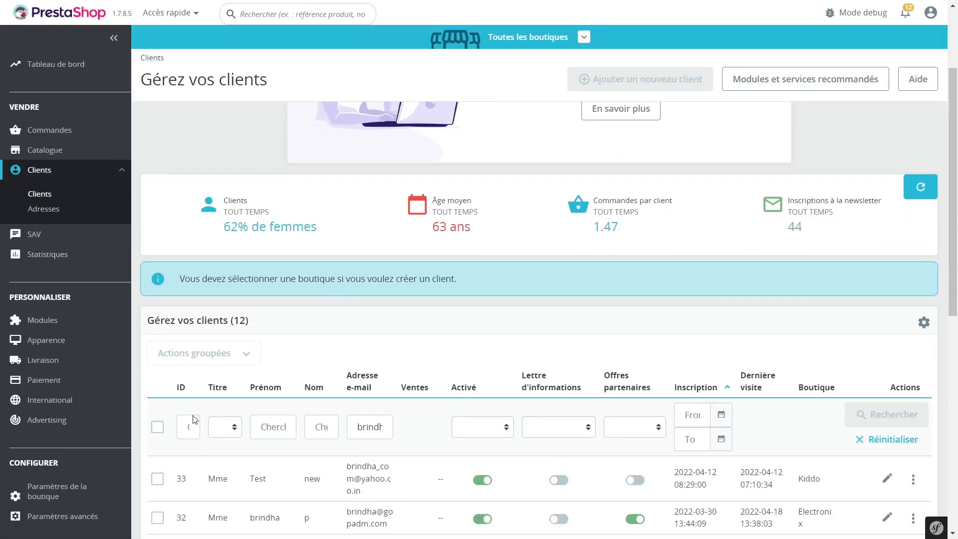
pyautogui.scroll(-2, 170, 471)
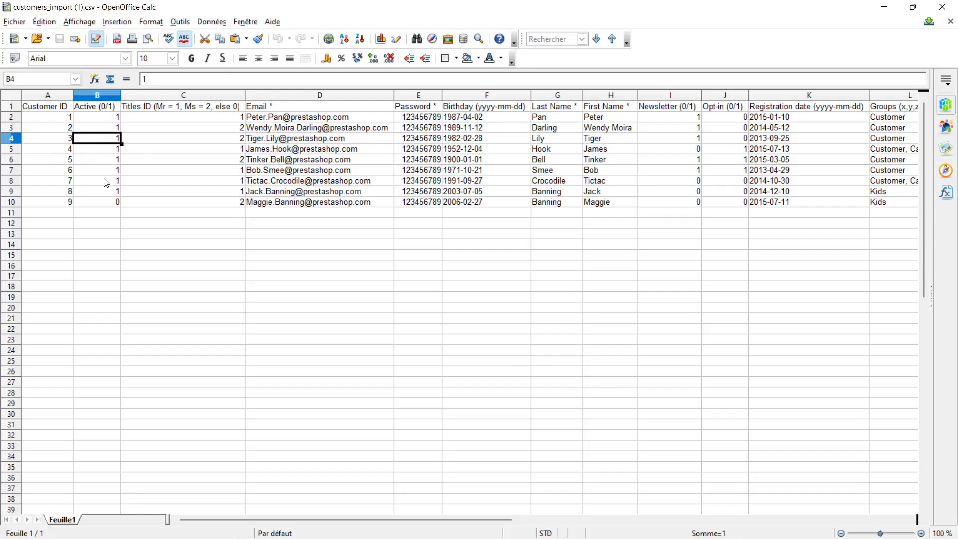
# Step: Examine the Active (0/1) and Titles ID columns of the CSV, then open the customer settings in the back office
pyautogui.click(106, 191)
pyautogui.click(92, 136)
pyautogui.click(106, 190)
pyautogui.click(116, 295)
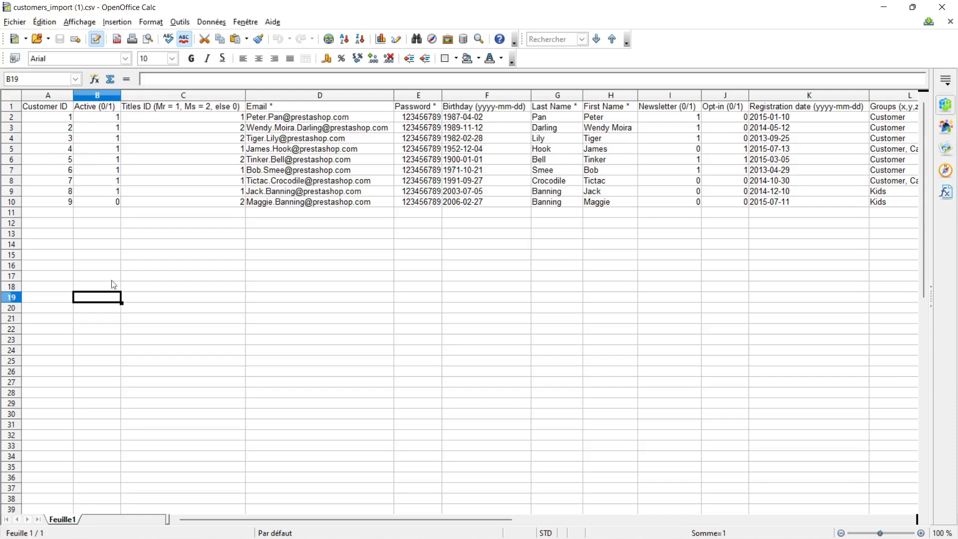
pyautogui.click(104, 142)
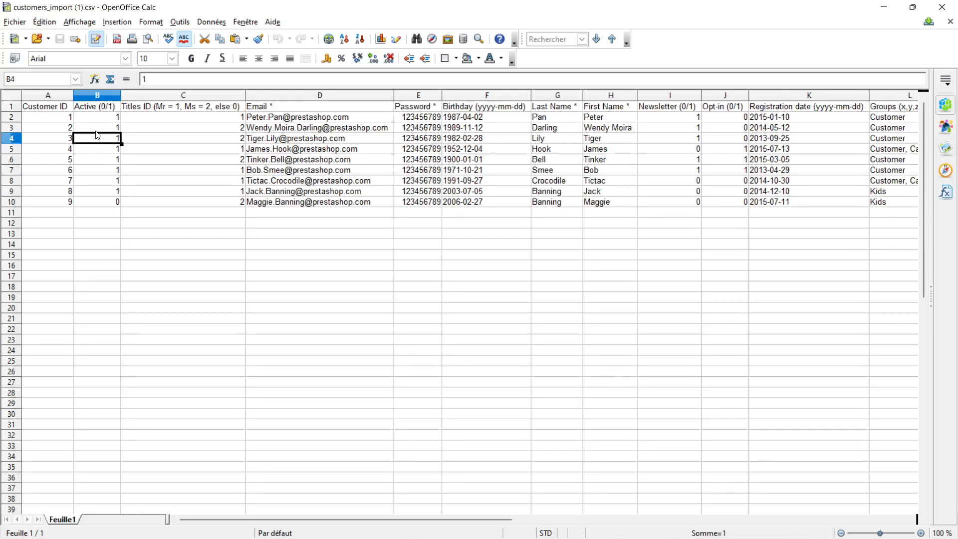
pyautogui.click(197, 131)
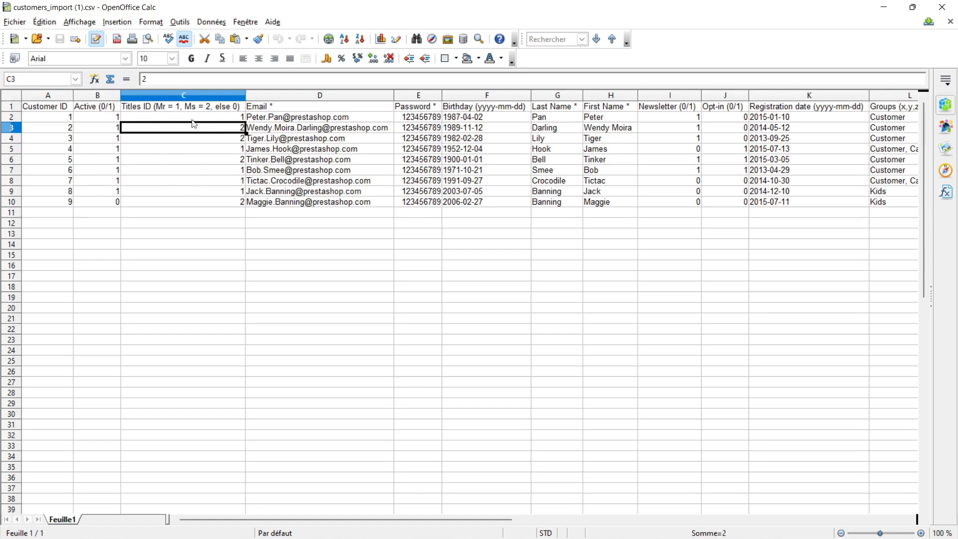
pyautogui.click(184, 140)
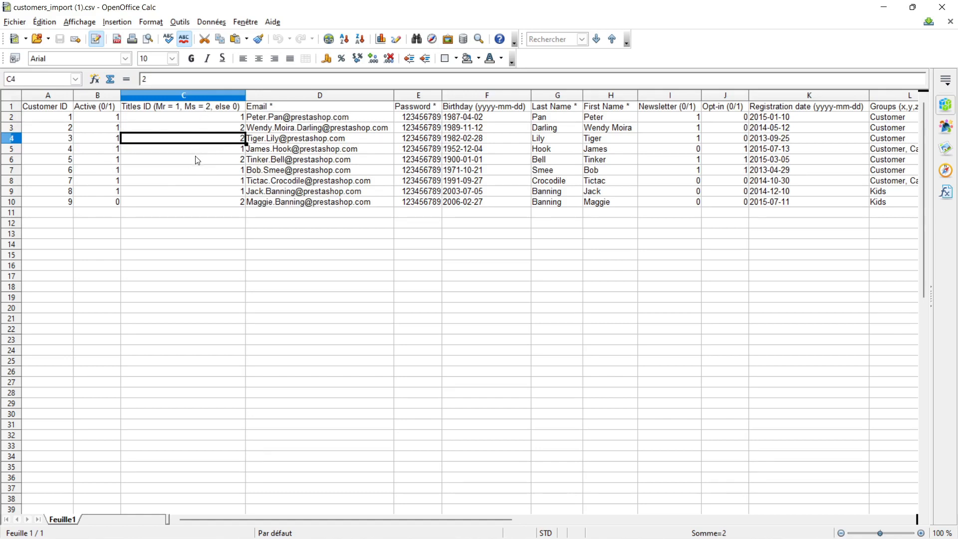
pyautogui.click(208, 121)
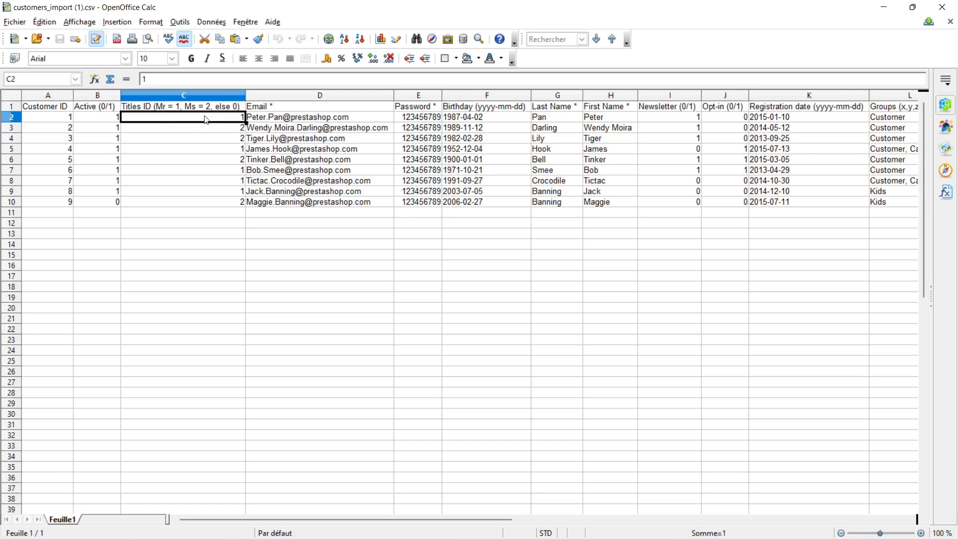
pyautogui.click(210, 108)
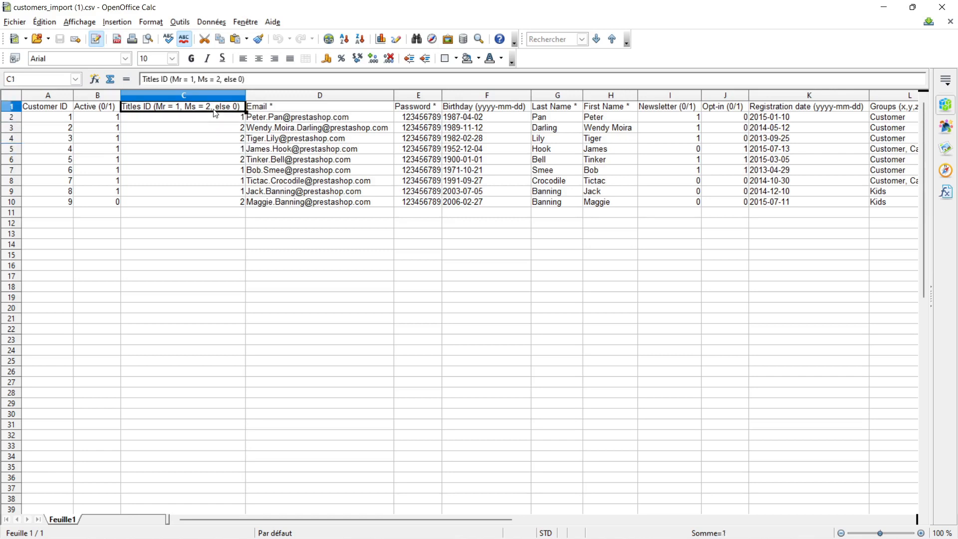
pyautogui.click(207, 125)
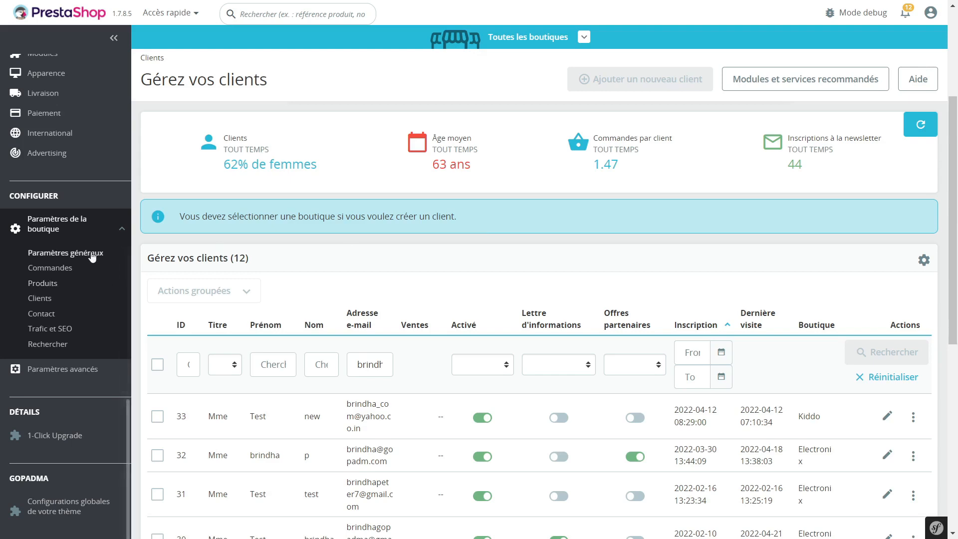
pyautogui.click(42, 306)
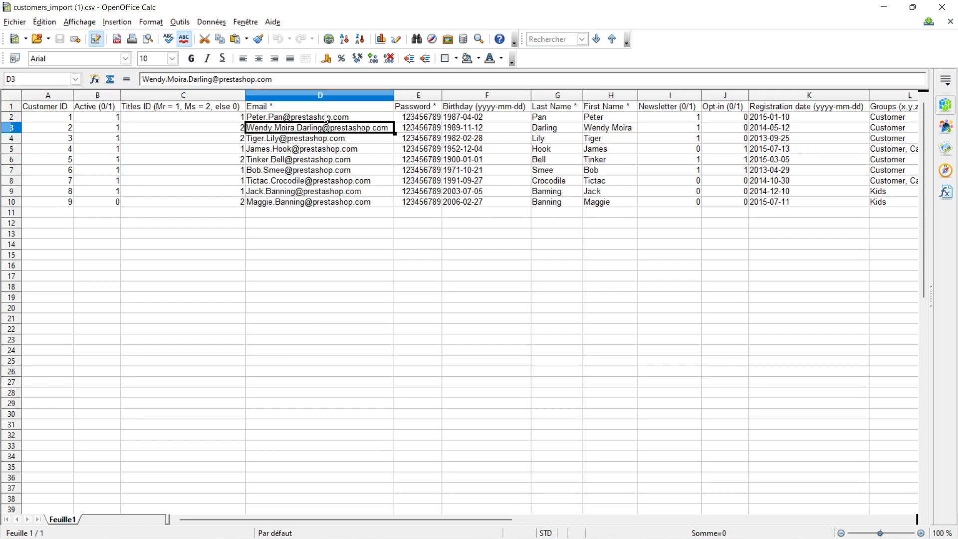
# Step: Review the CSV's Email and Password columns and the storefront's forgotten-password link on the login page
pyautogui.click(325, 226)
pyautogui.click(326, 173)
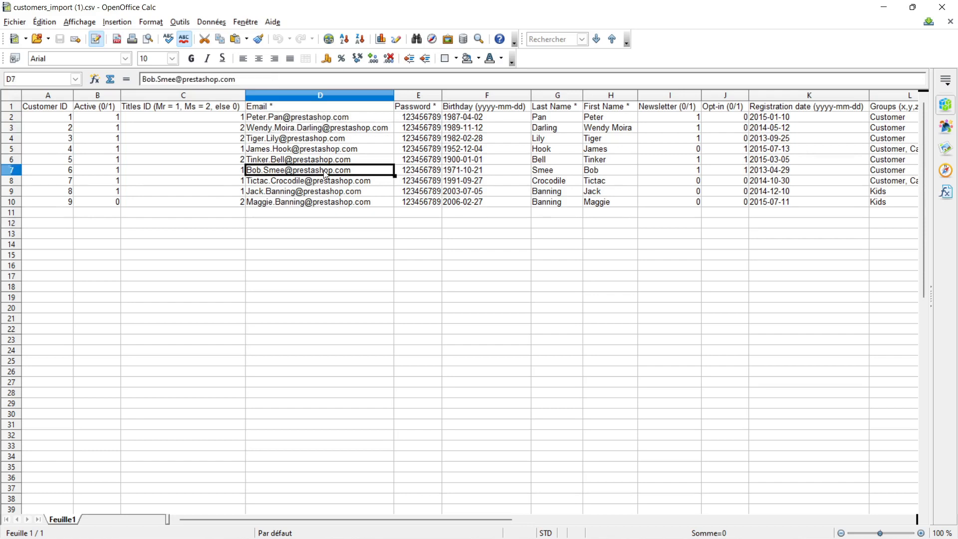
pyautogui.click(316, 149)
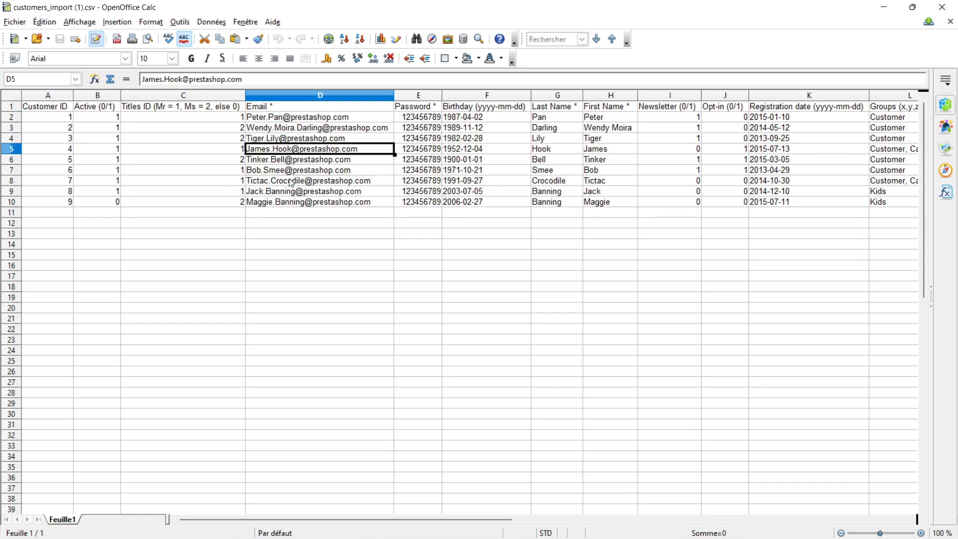
pyautogui.click(297, 215)
pyautogui.click(309, 159)
pyautogui.click(418, 118)
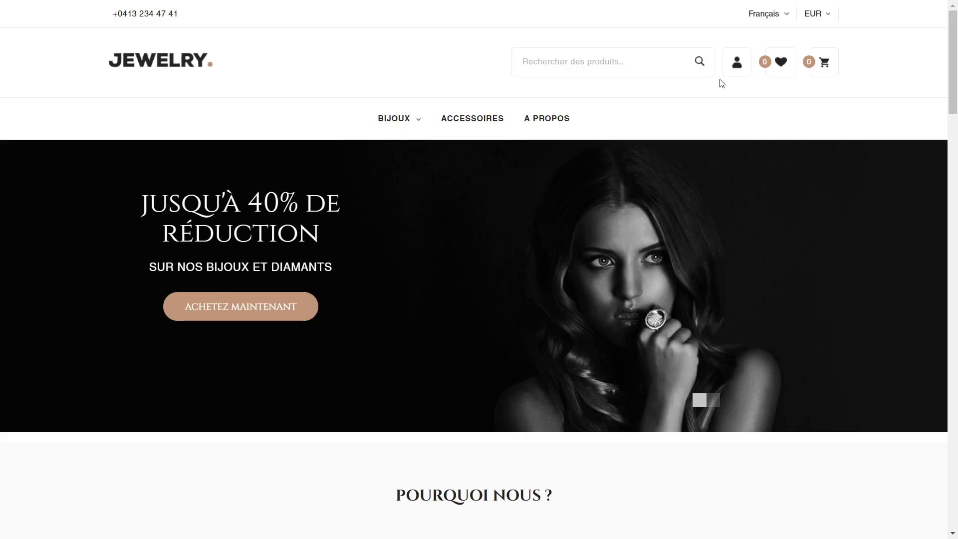
pyautogui.click(737, 62)
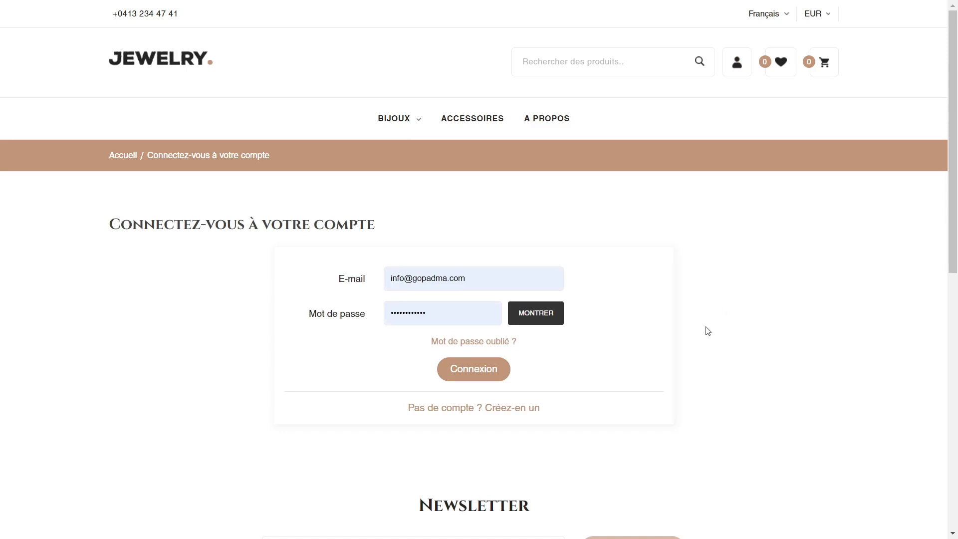
pyautogui.click(496, 344)
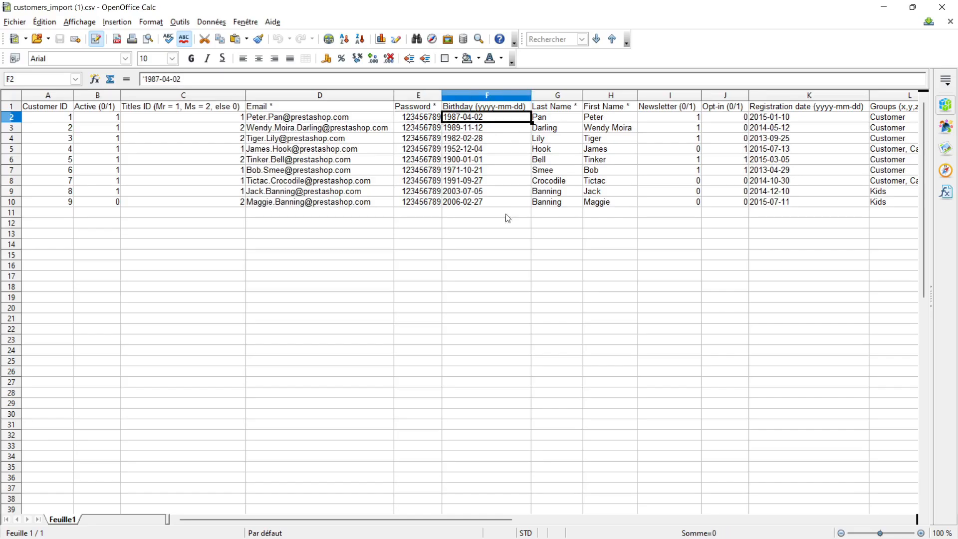
# Step: Examine the dates in the Birthday (yyyy-mm-dd) column of the CSV
pyautogui.click(494, 160)
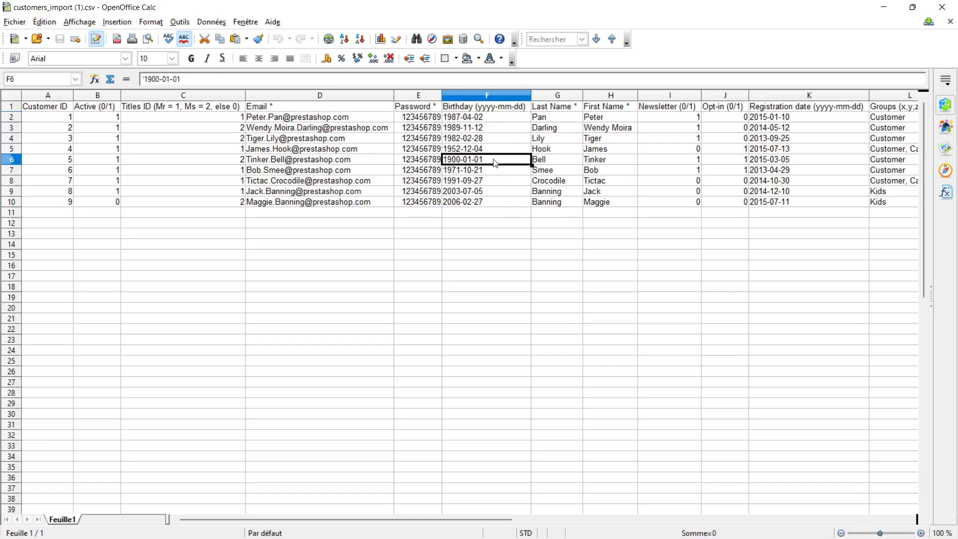
pyautogui.click(494, 121)
pyautogui.press('Down')
pyautogui.press('Down')
pyautogui.press('Down')
pyautogui.press('Down')
pyautogui.press('Down')
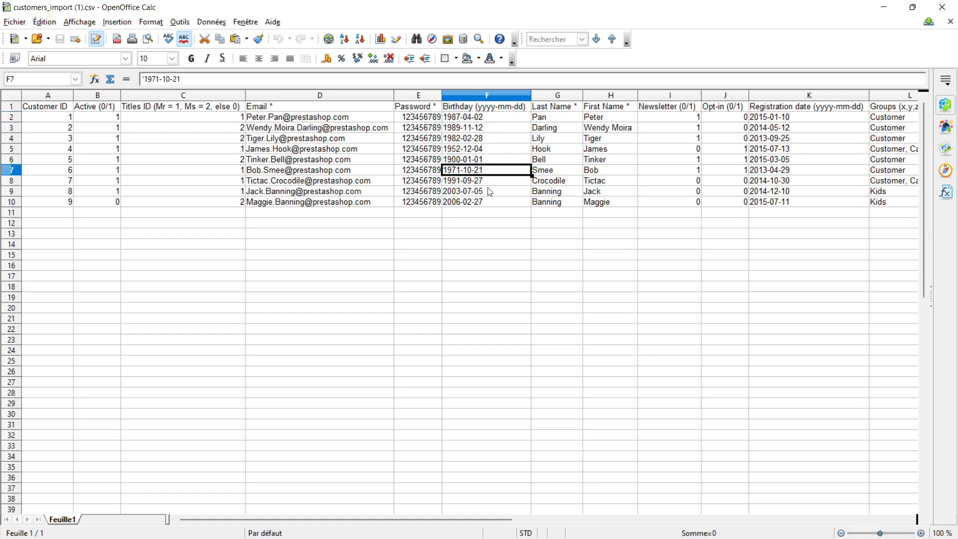
# Step: Examine the Last Name, First Name and Newsletter (0/1) columns of the CSV
pyautogui.click(549, 180)
pyautogui.click(559, 130)
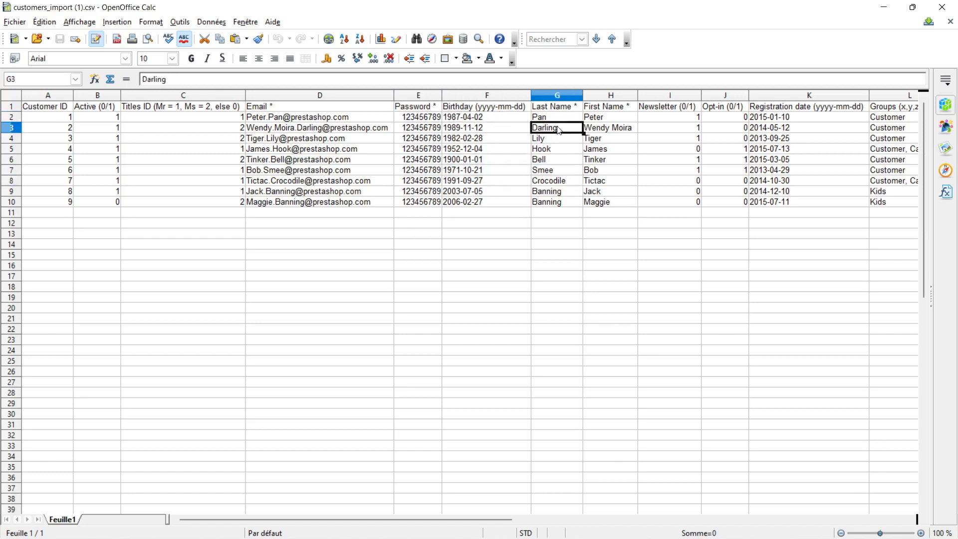
pyautogui.click(604, 129)
pyautogui.click(569, 142)
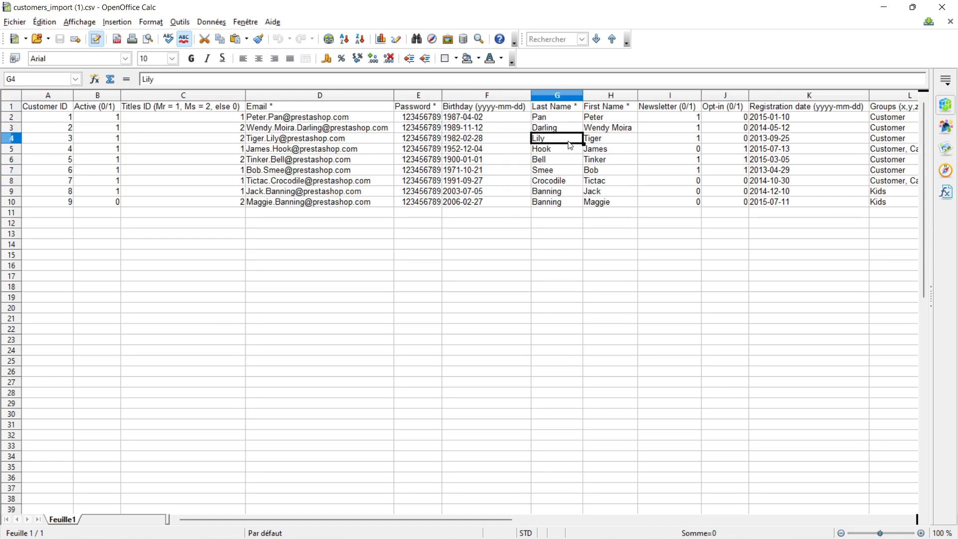
pyautogui.click(562, 131)
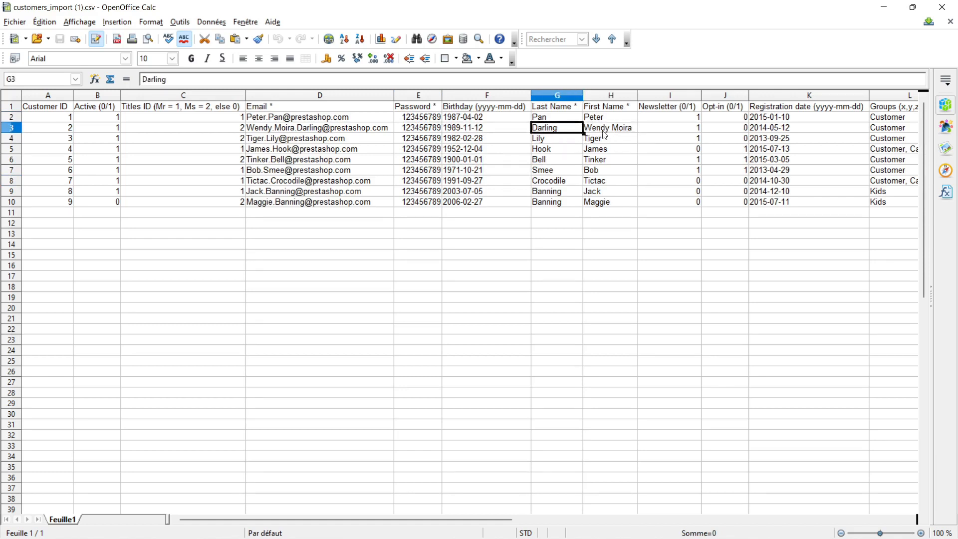
pyautogui.click(605, 131)
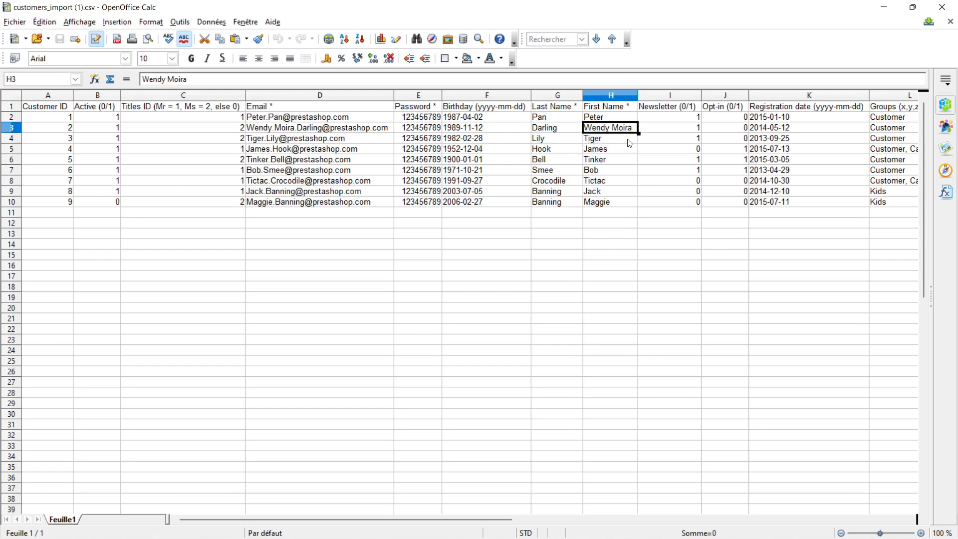
pyautogui.click(678, 151)
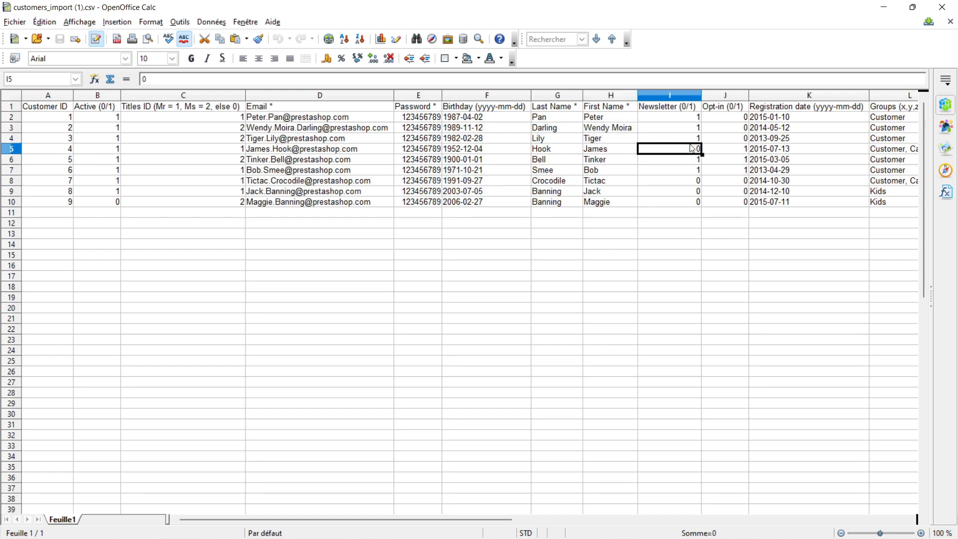
# Step: Examine the Newsletter (0/1) and Opt-in (0/1) columns of the customer CSV
pyautogui.click(686, 182)
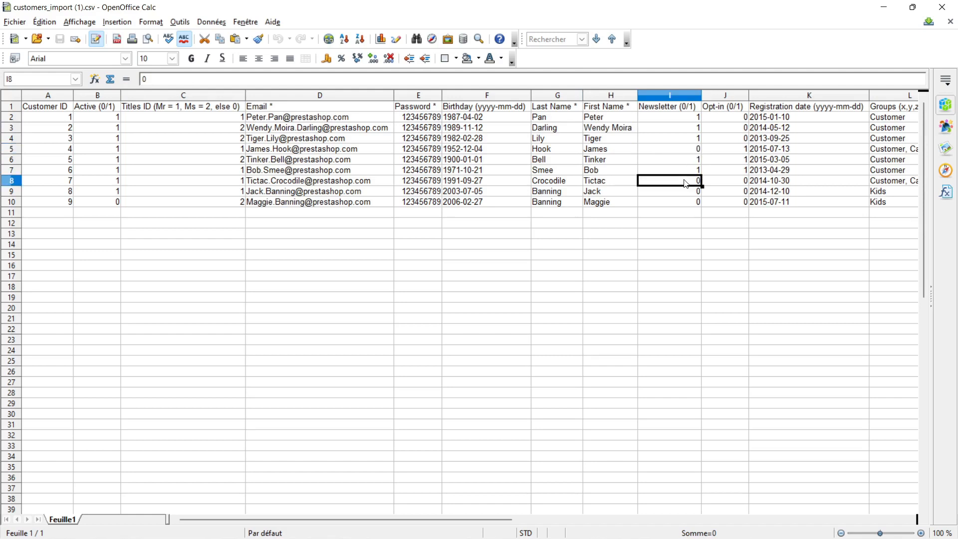
pyautogui.click(690, 144)
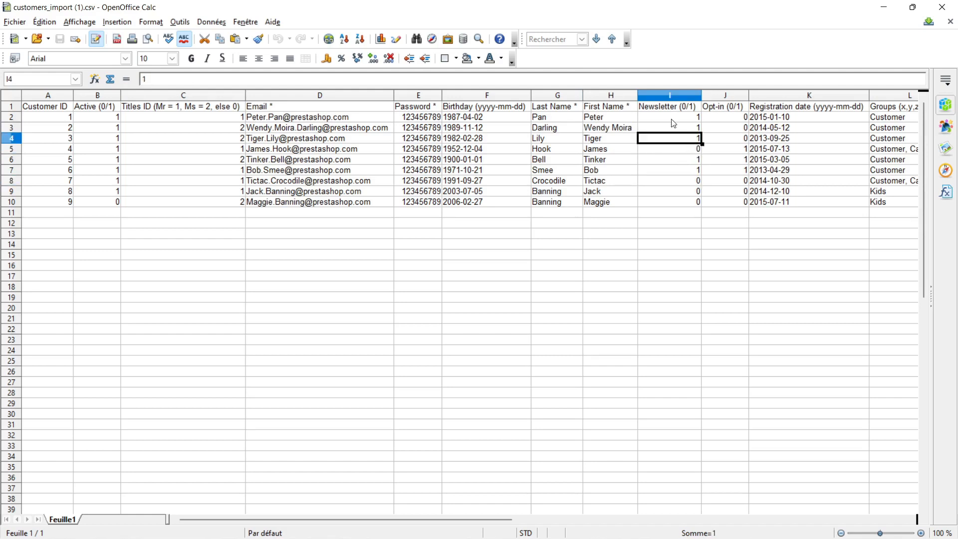
pyautogui.click(673, 129)
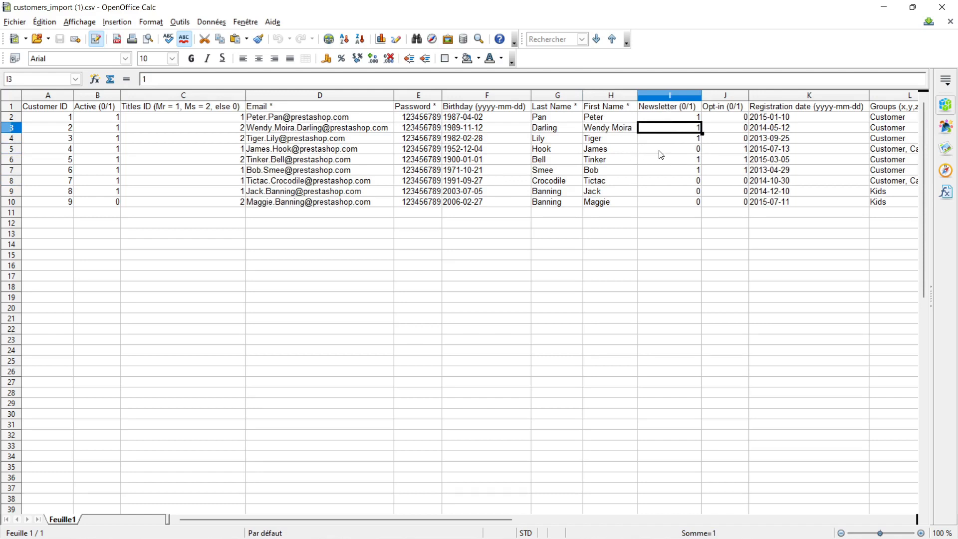
pyautogui.click(727, 120)
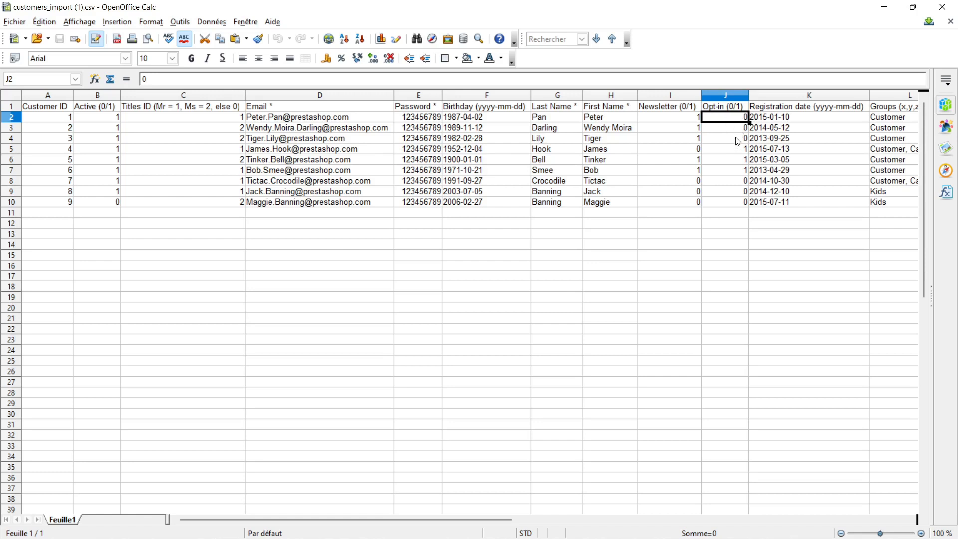
pyautogui.press('Down')
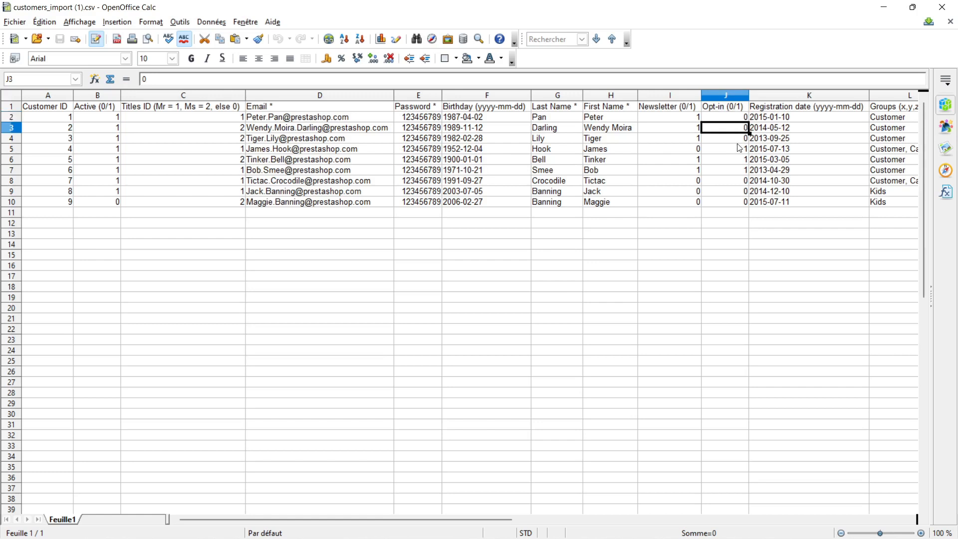
# Step: Examine the Registration date, Groups and Default group ID columns of the customer CSV
pyautogui.click(813, 132)
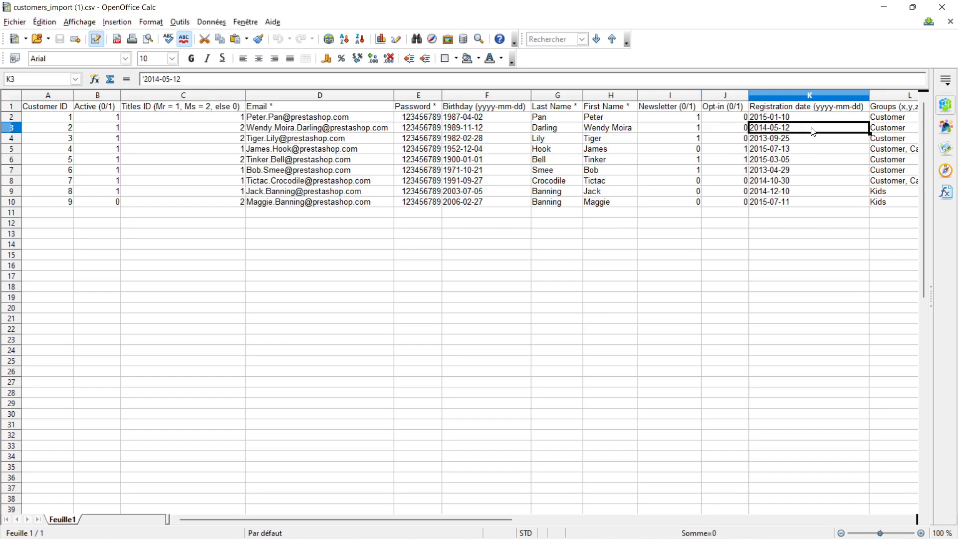
pyautogui.press('Right')
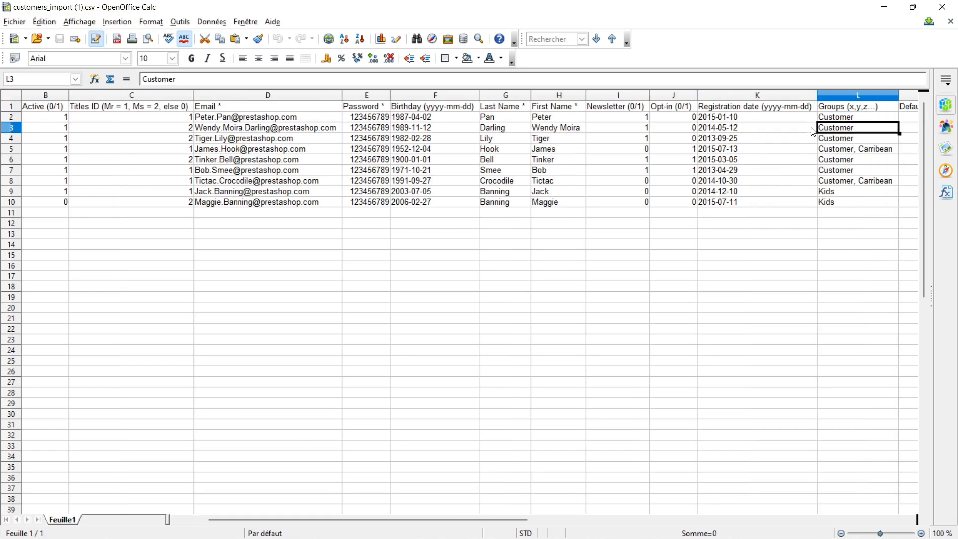
pyautogui.press('Right')
pyautogui.press('Right')
pyautogui.click(681, 120)
pyautogui.click(691, 242)
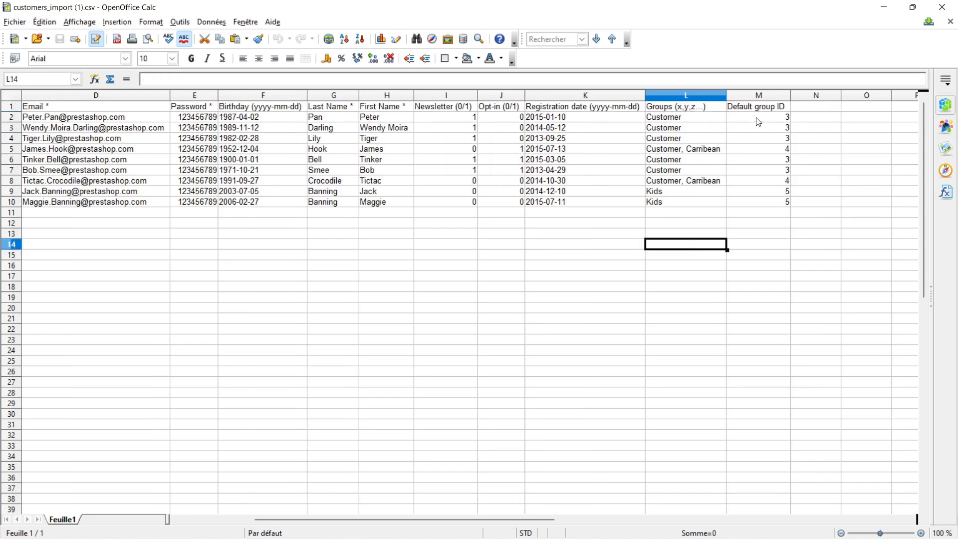
pyautogui.click(760, 96)
pyautogui.click(717, 119)
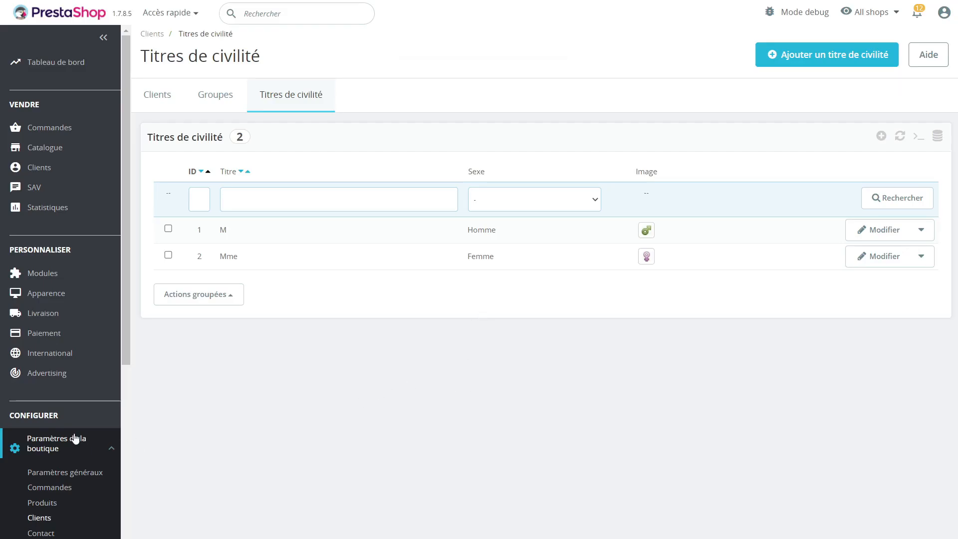
# Step: Review the customer groups list in the back office and the CSV's Default group ID values
pyautogui.click(210, 94)
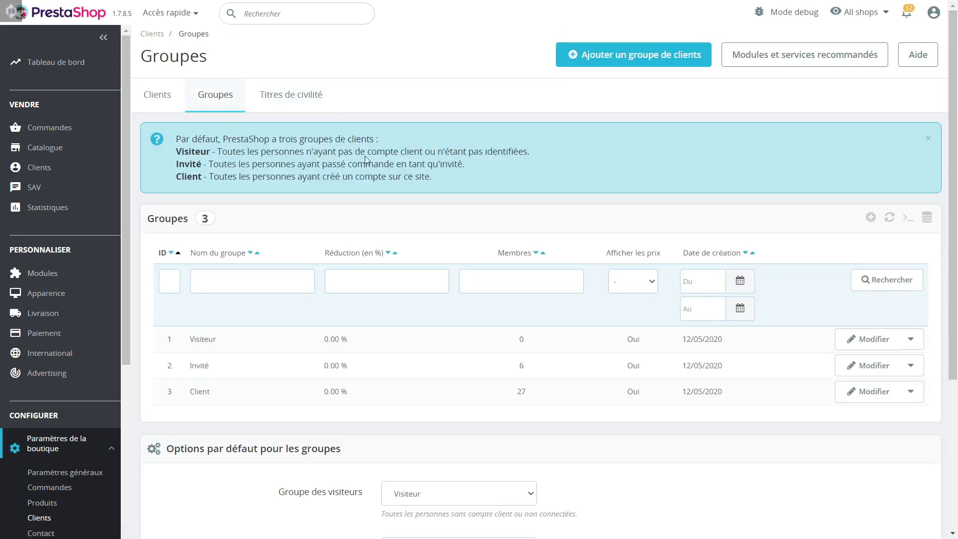
pyautogui.scroll(-2, 366, 159)
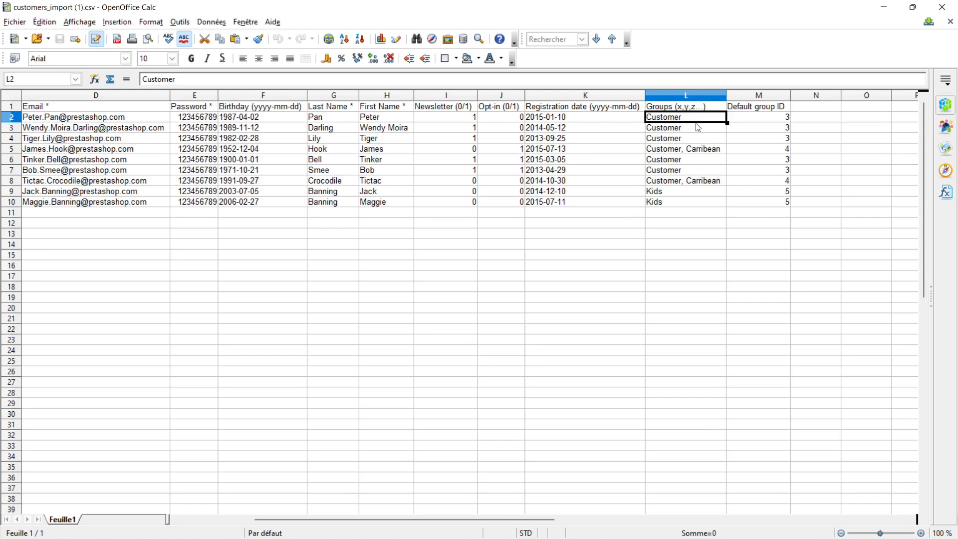
pyautogui.click(773, 122)
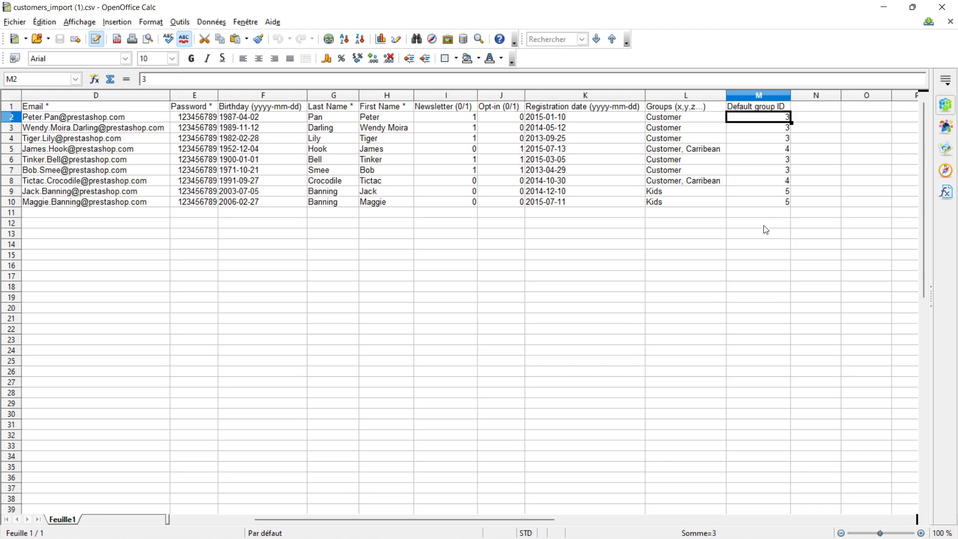
pyautogui.click(764, 230)
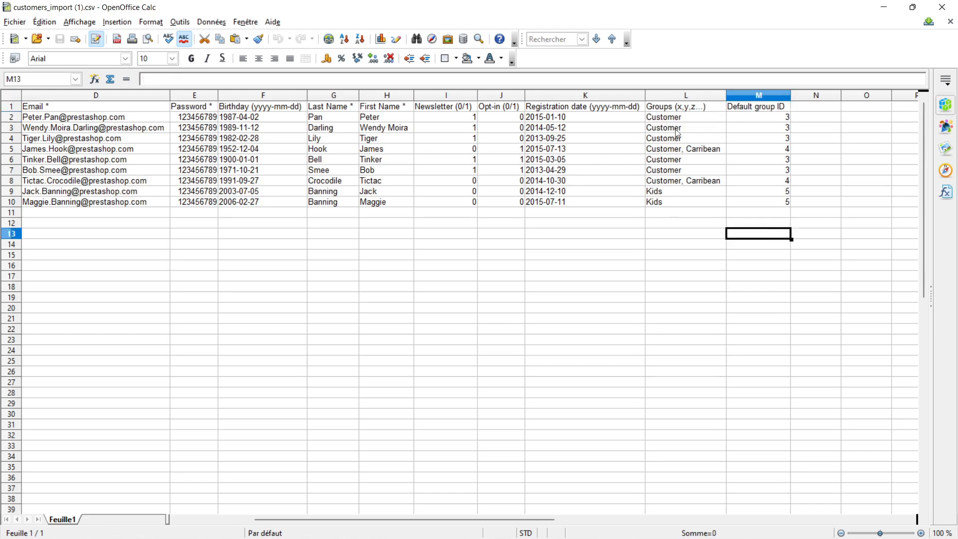
# Step: Select Clients as the data type to import and review the import options below
pyautogui.hotkey('alt', 'Tab')
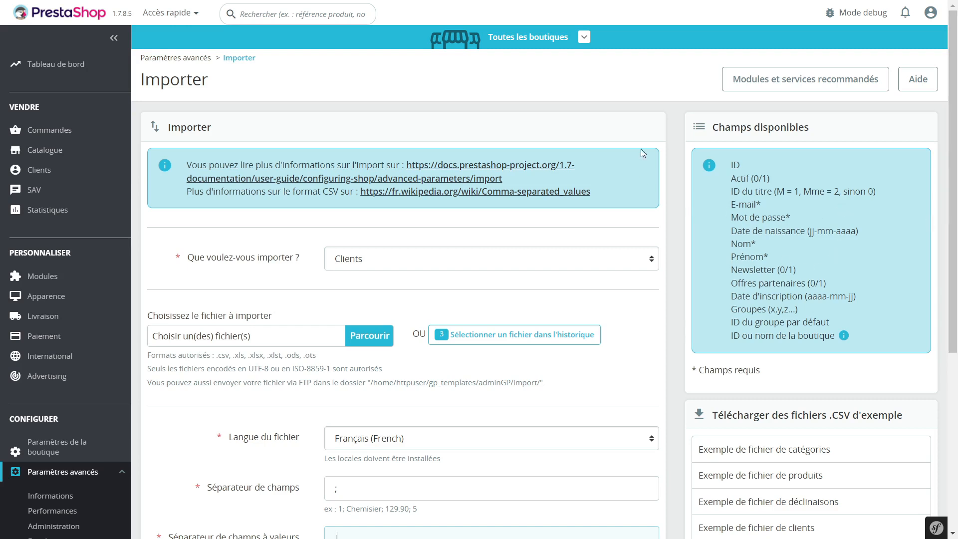
pyautogui.click(566, 258)
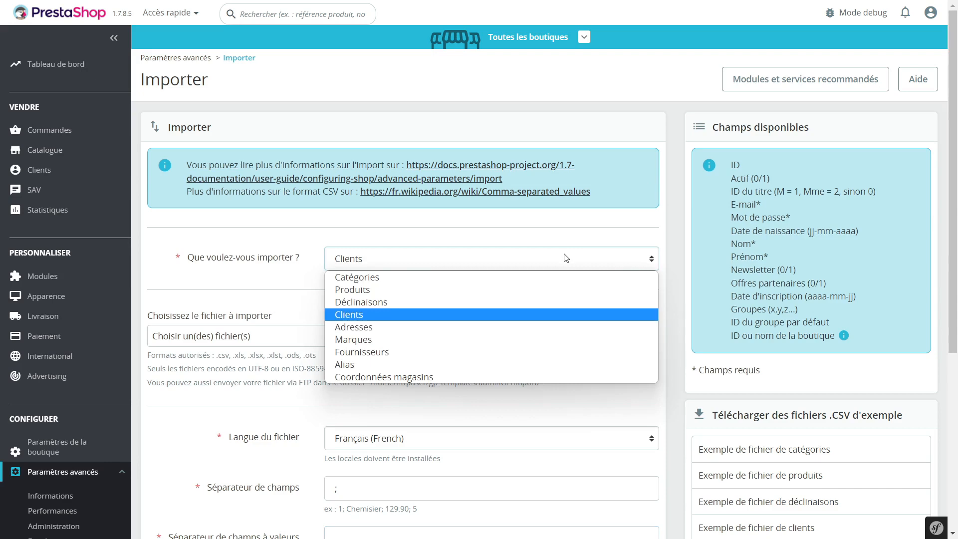
pyautogui.click(405, 315)
pyautogui.scroll(-1, 528, 411)
pyautogui.scroll(-4, 315, 419)
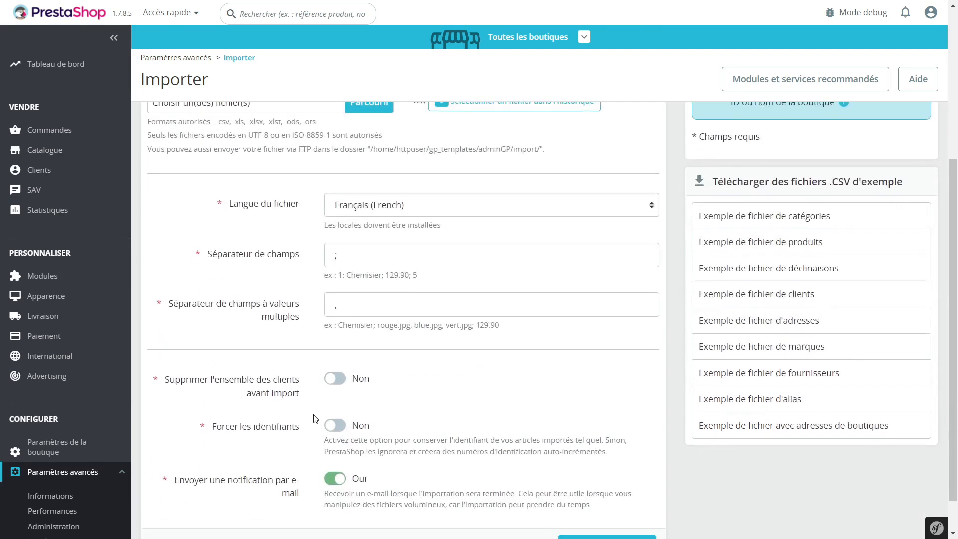
pyautogui.scroll(-1, 234, 297)
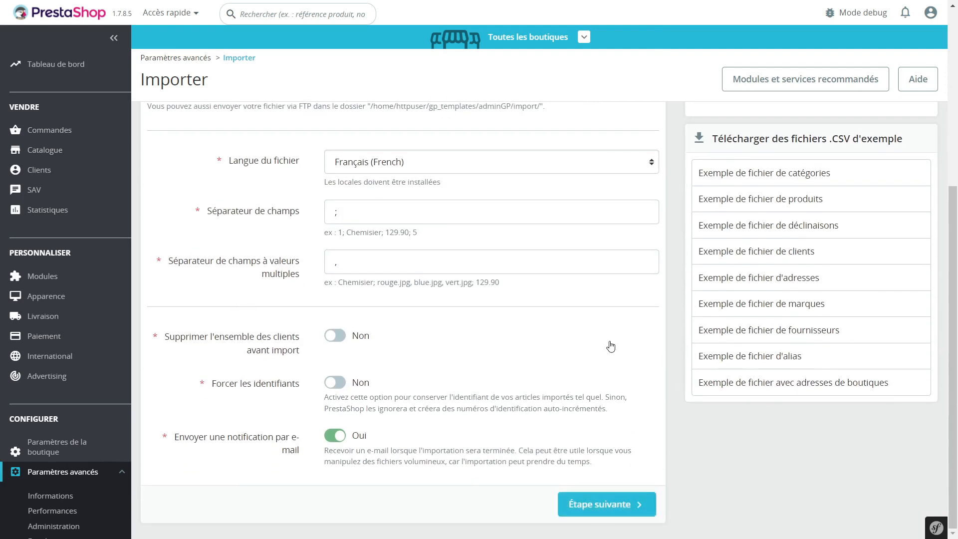
pyautogui.scroll(4, 611, 346)
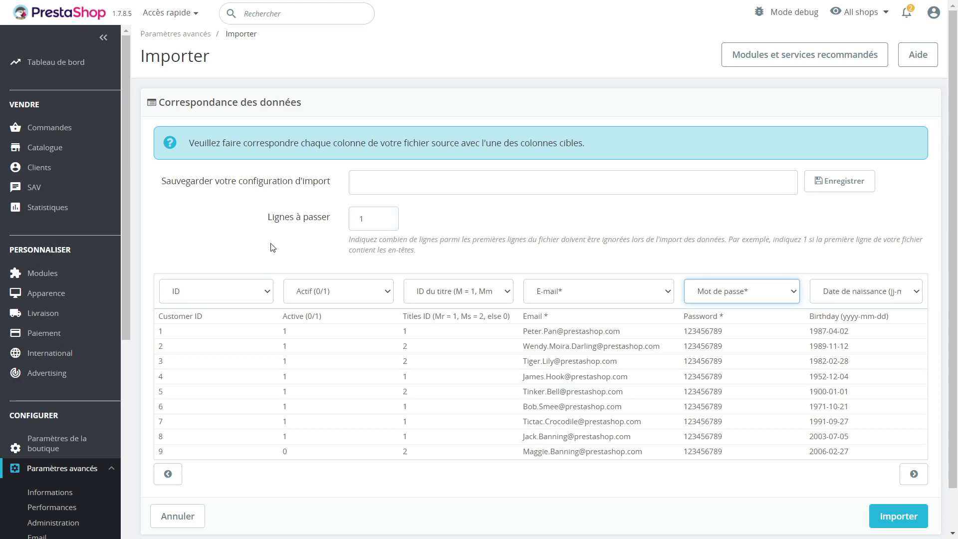
# Step: Review the field choices for the ID and Email columns on the data matching page
pyautogui.click(249, 294)
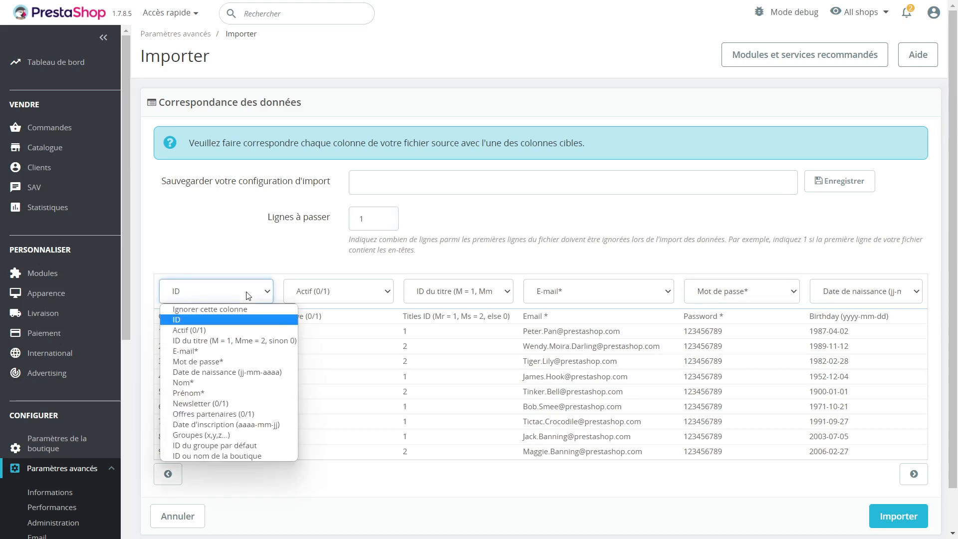
pyautogui.click(250, 295)
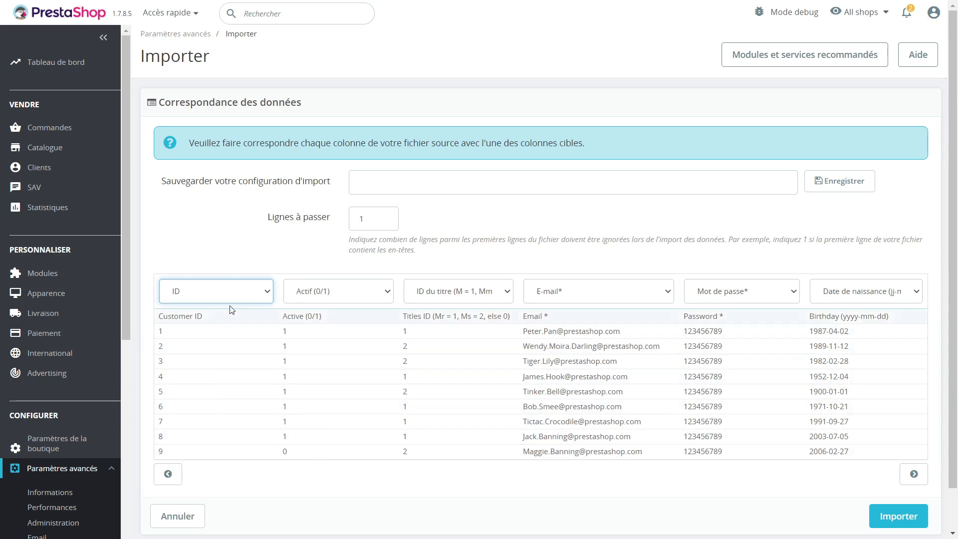
pyautogui.click(227, 291)
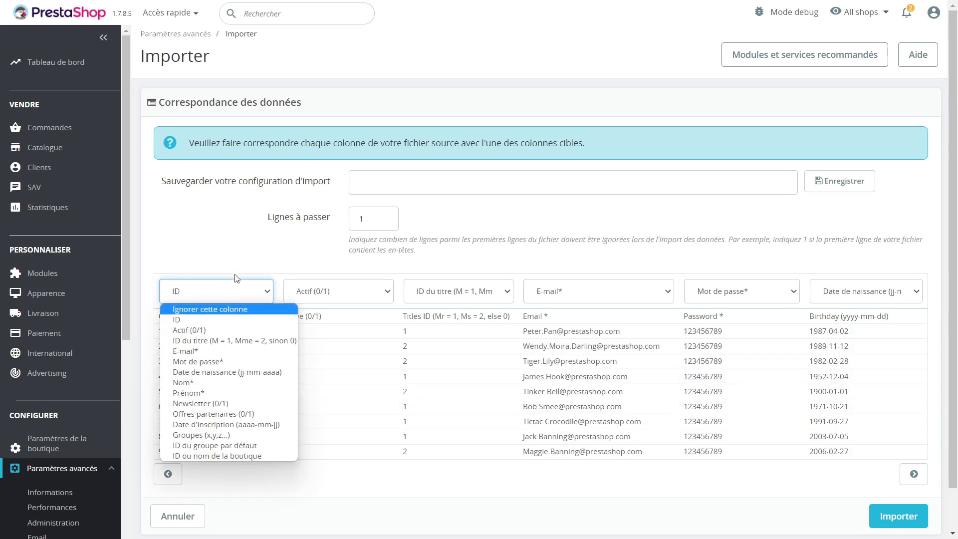
pyautogui.click(234, 273)
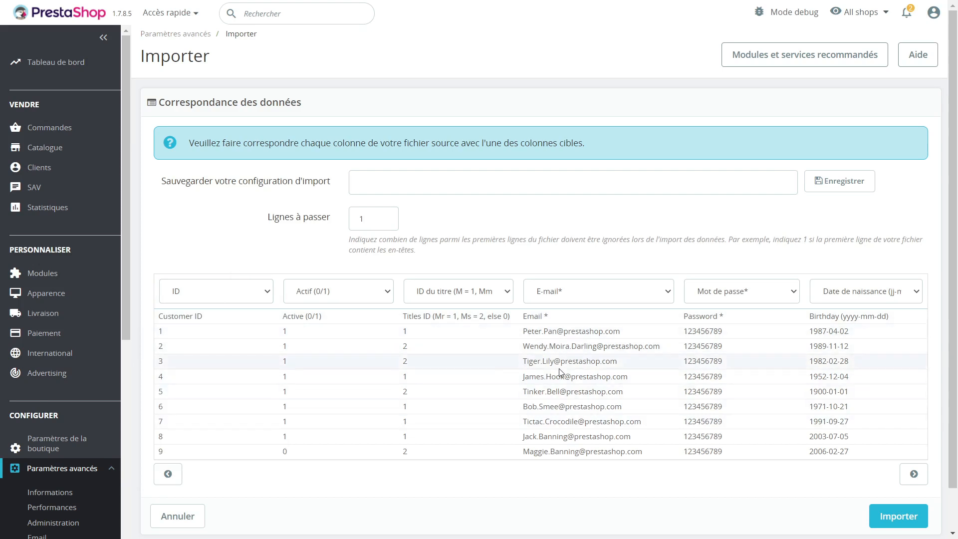
pyautogui.click(621, 294)
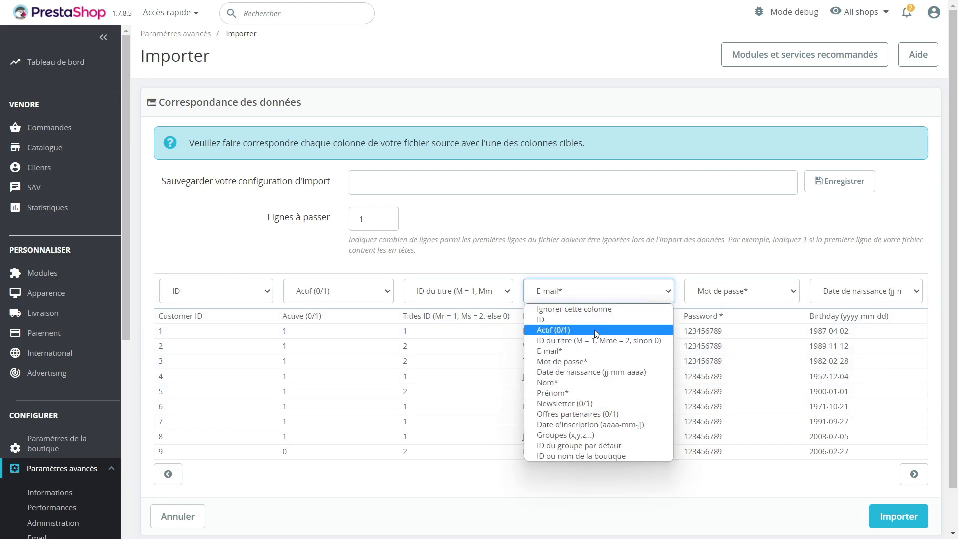
pyautogui.click(579, 310)
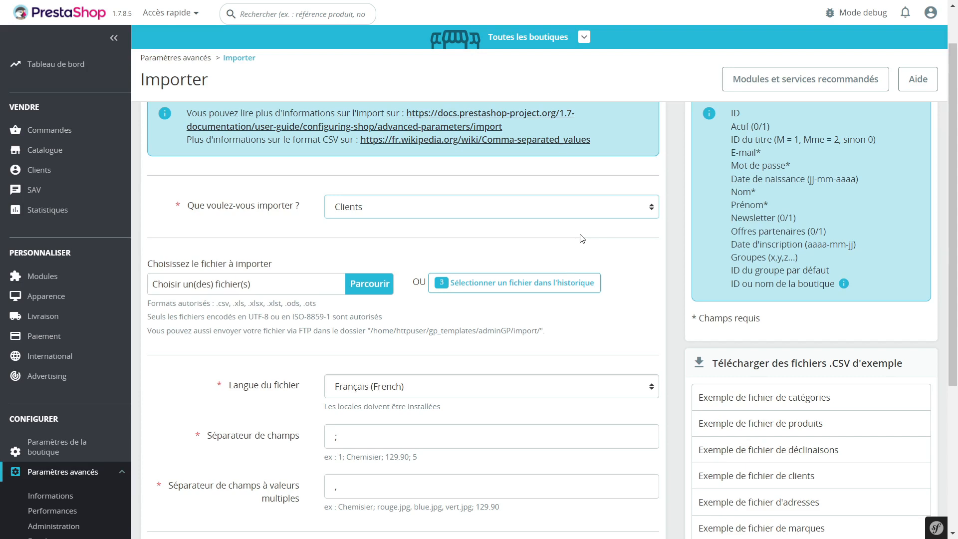
# Step: Switch the import type to Adresses and review its available fields and import options
pyautogui.click(409, 210)
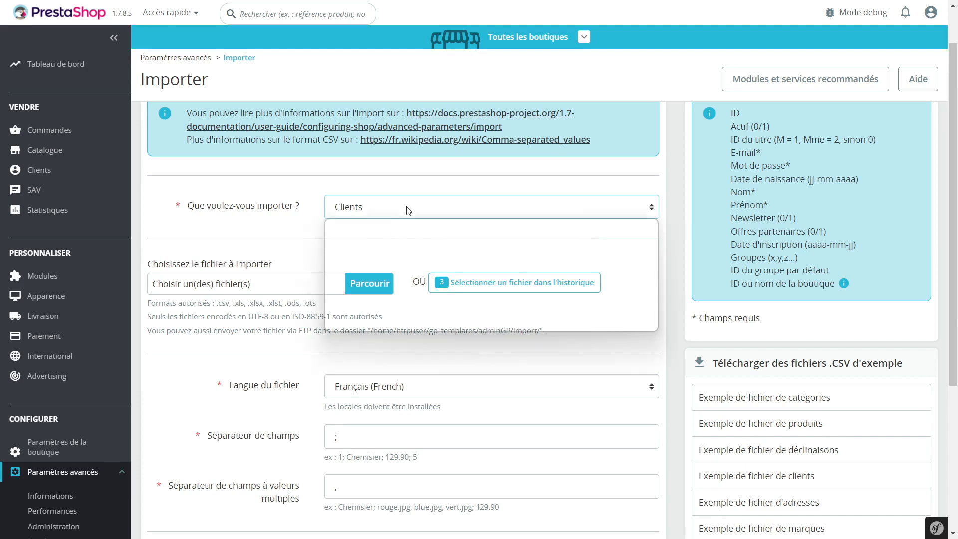
pyautogui.click(382, 276)
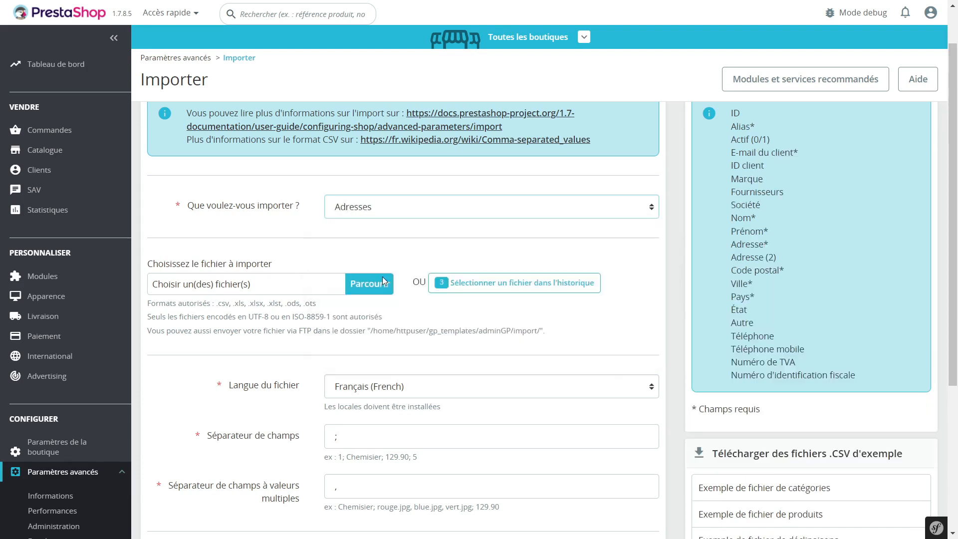
pyautogui.scroll(2, 786, 213)
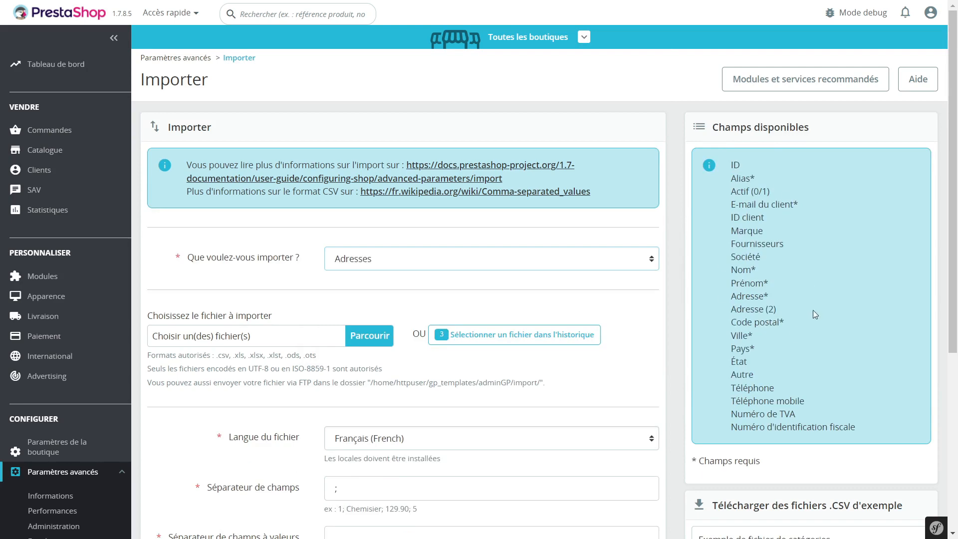
pyautogui.scroll(-5, 813, 259)
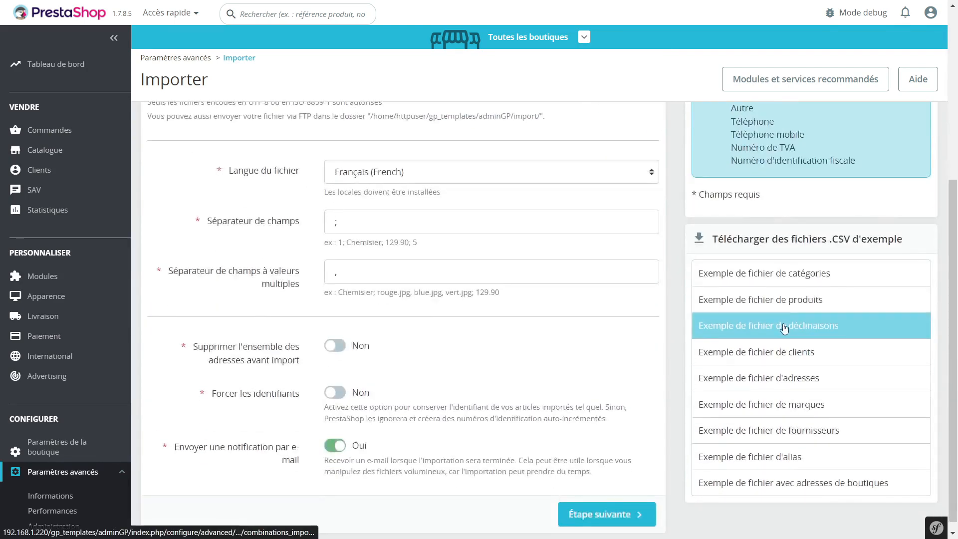
pyautogui.scroll(-1, 682, 305)
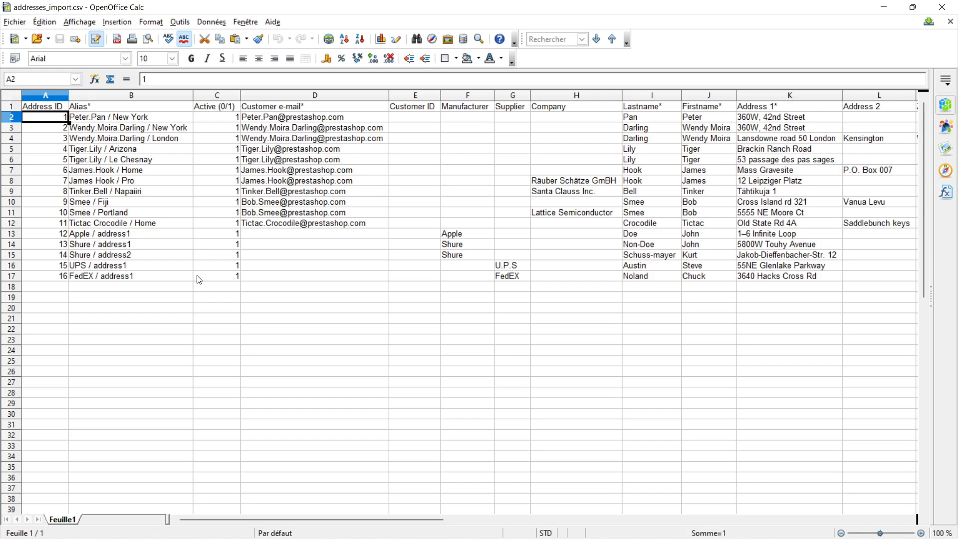
# Step: Examine the Alias column of the addresses CSV, then open the customer Addresses list in the back office
pyautogui.moveTo(264, 212); pyautogui.dragTo(265, 202)
pyautogui.click(127, 149)
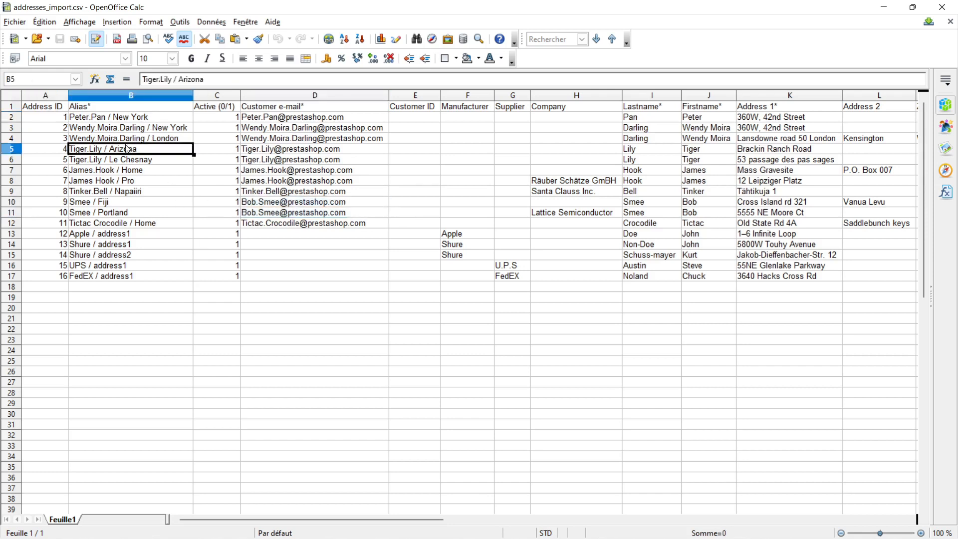
pyautogui.moveTo(62, 107); pyautogui.dragTo(66, 321)
pyautogui.click(215, 341)
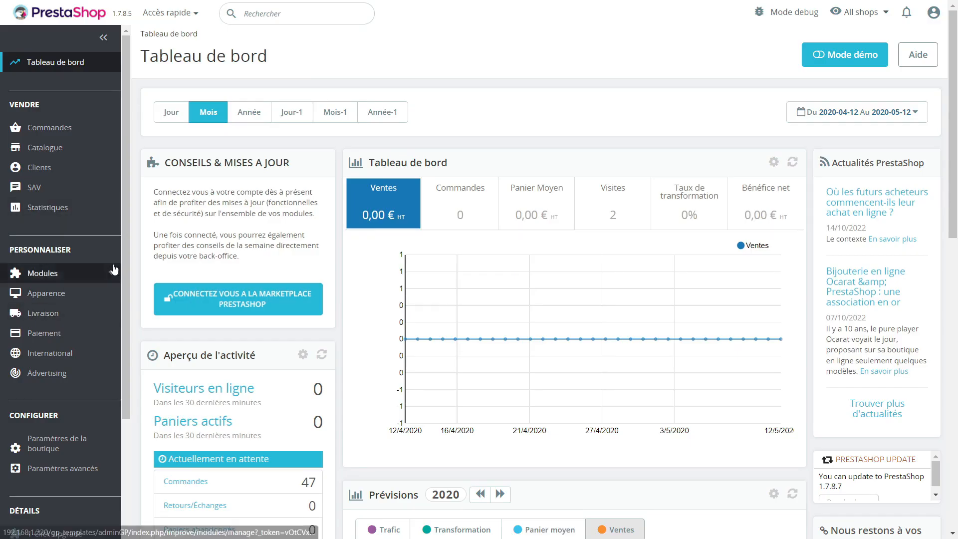
pyautogui.moveTo(82, 172)
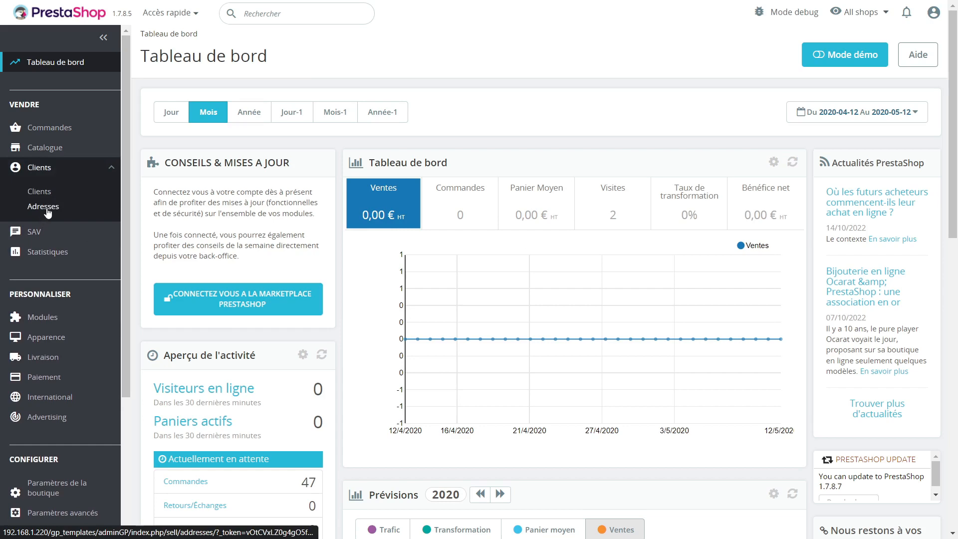
pyautogui.click(46, 207)
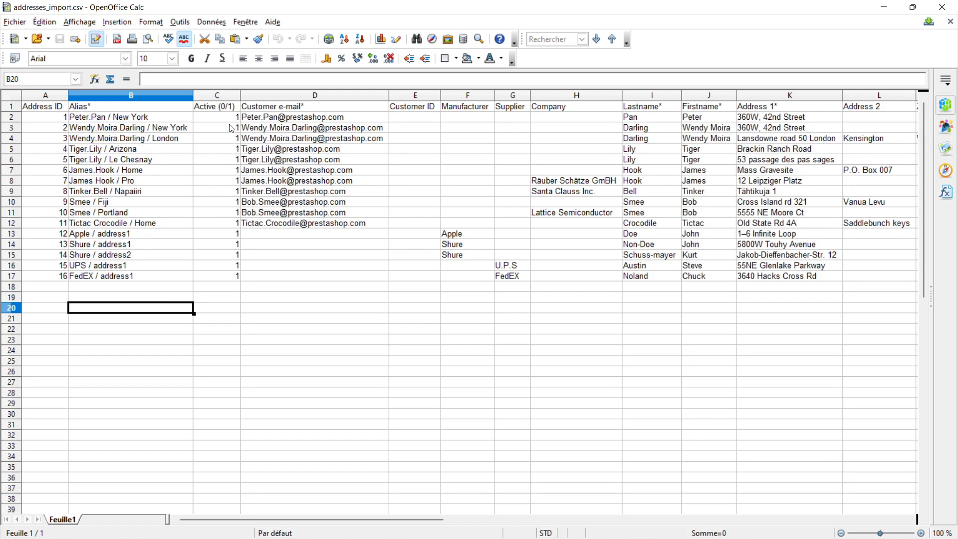
# Step: Examine the Active (0/1) column of the addresses CSV
pyautogui.moveTo(231, 128); pyautogui.dragTo(225, 310)
pyautogui.click(217, 372)
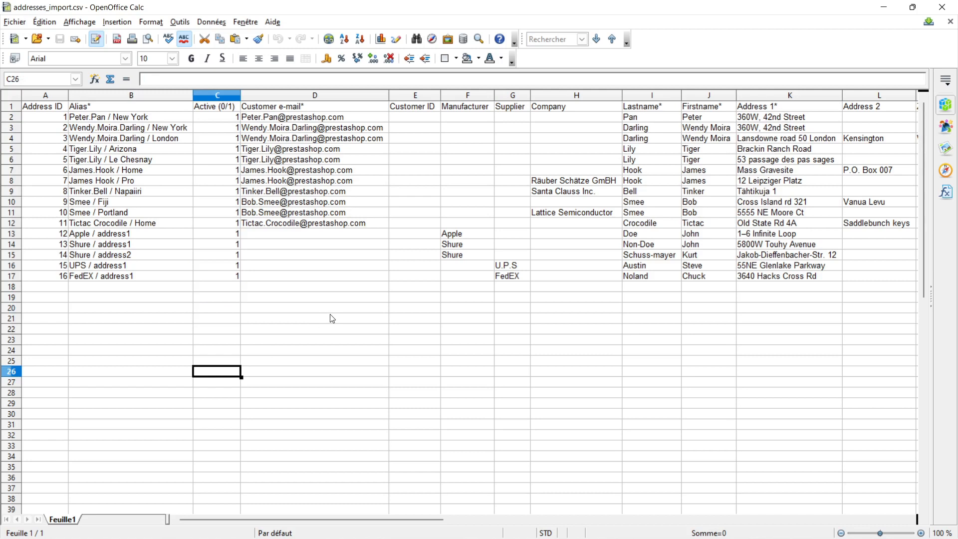
pyautogui.click(224, 120)
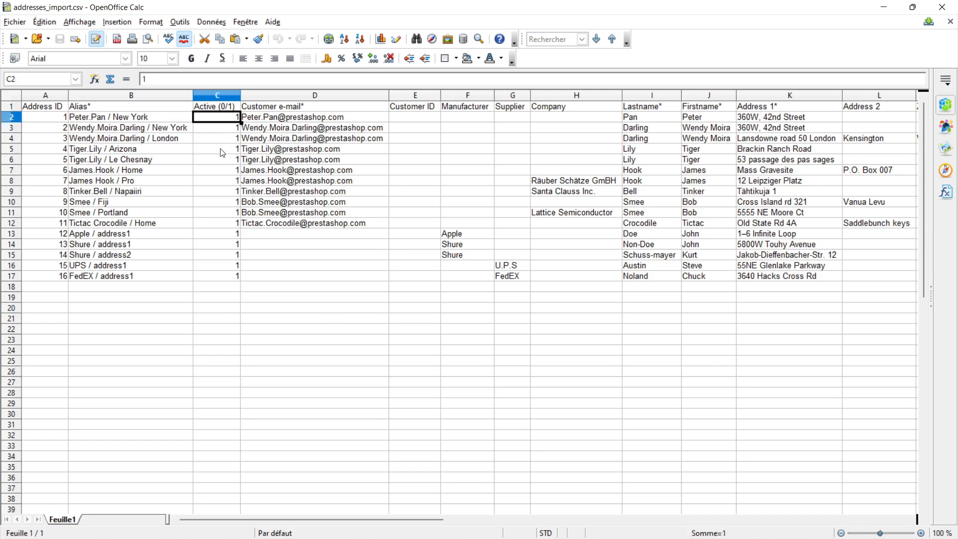
# Step: Examine the Customer e-mail column of the addresses CSV
pyautogui.click(222, 150)
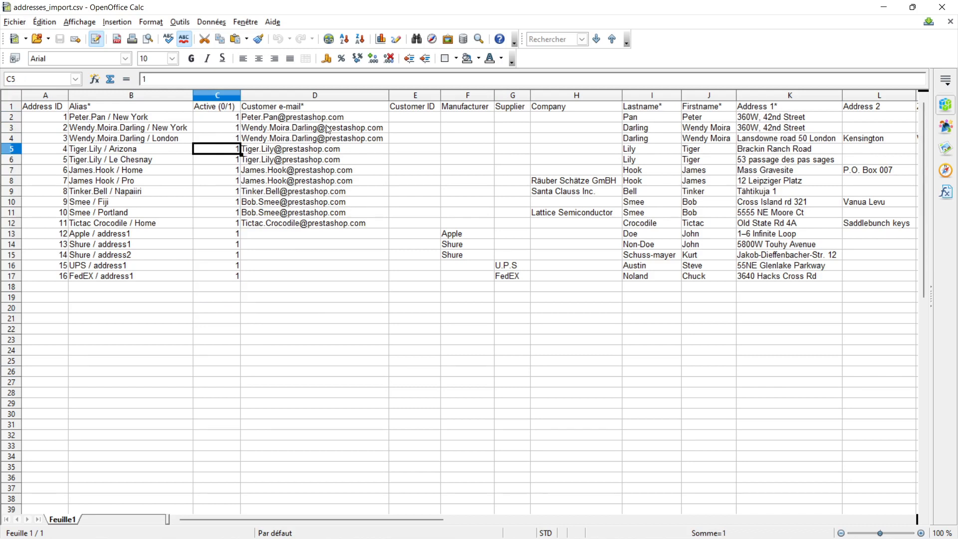
pyautogui.moveTo(327, 118); pyautogui.dragTo(352, 284)
pyautogui.click(341, 330)
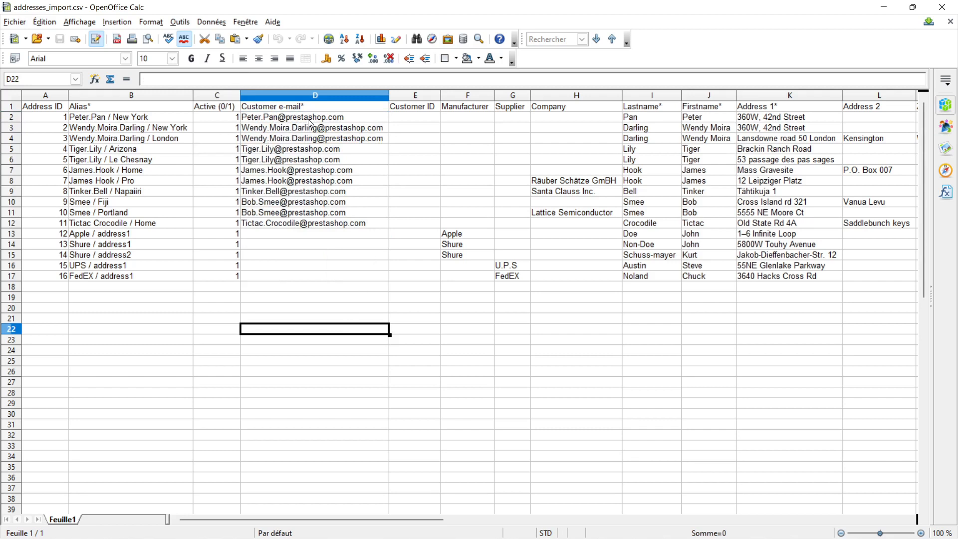
pyautogui.moveTo(309, 120); pyautogui.dragTo(314, 149)
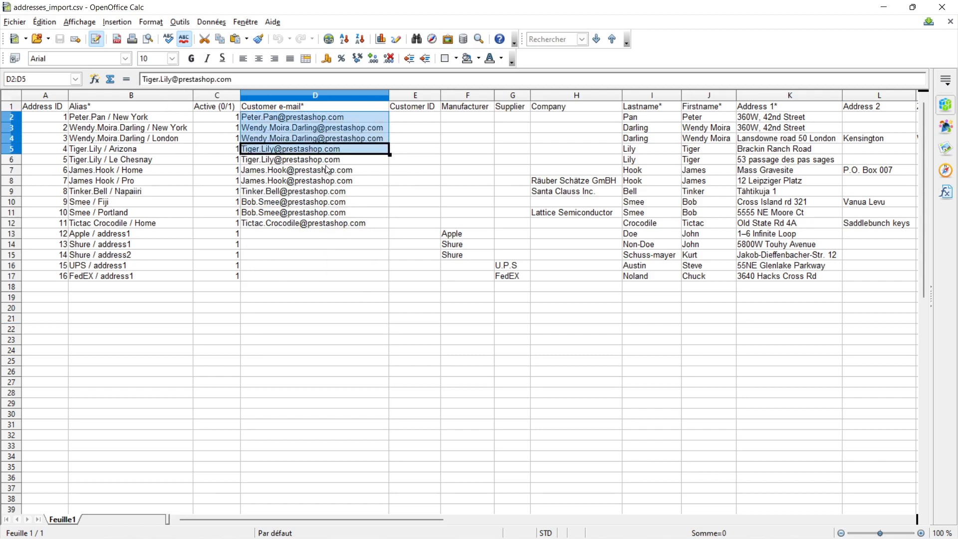
pyautogui.click(370, 129)
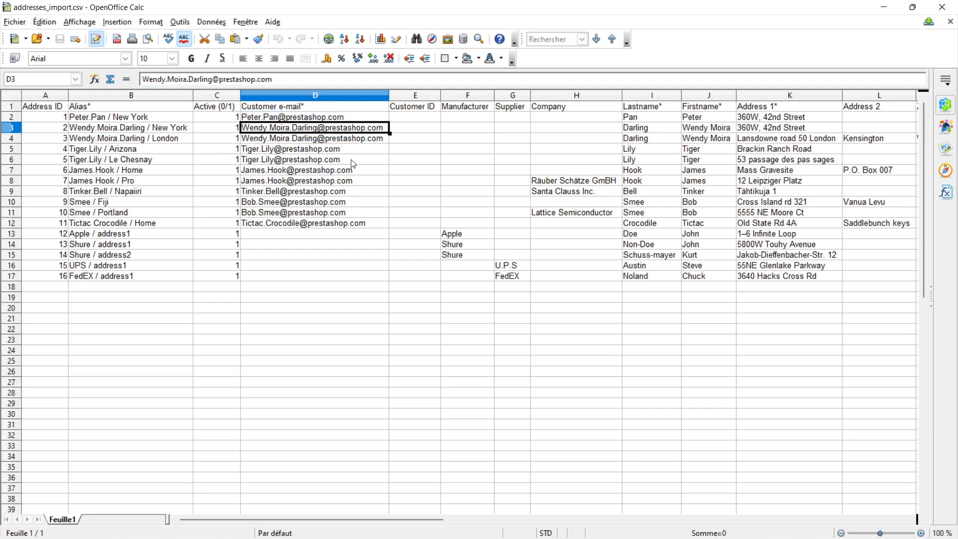
pyautogui.moveTo(348, 169)
pyautogui.mouseDown()
pyautogui.moveTo(352, 192)
pyautogui.moveTo(359, 172)
pyautogui.moveTo(359, 182)
pyautogui.mouseUp()
pyautogui.click(356, 186)
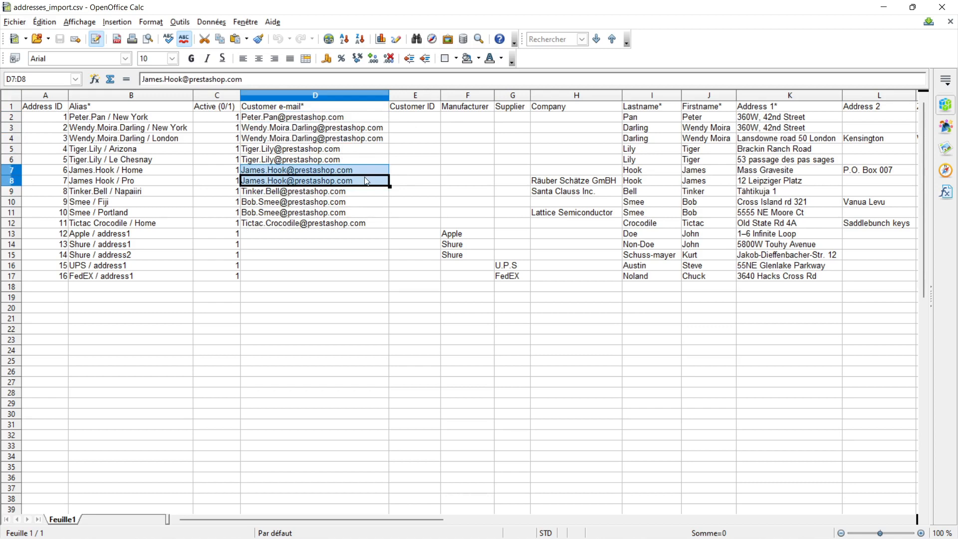
pyautogui.moveTo(323, 234); pyautogui.dragTo(324, 279)
pyautogui.moveTo(319, 240)
pyautogui.mouseDown()
pyautogui.moveTo(321, 272)
pyautogui.moveTo(325, 238)
pyautogui.mouseUp()
pyautogui.click(407, 234)
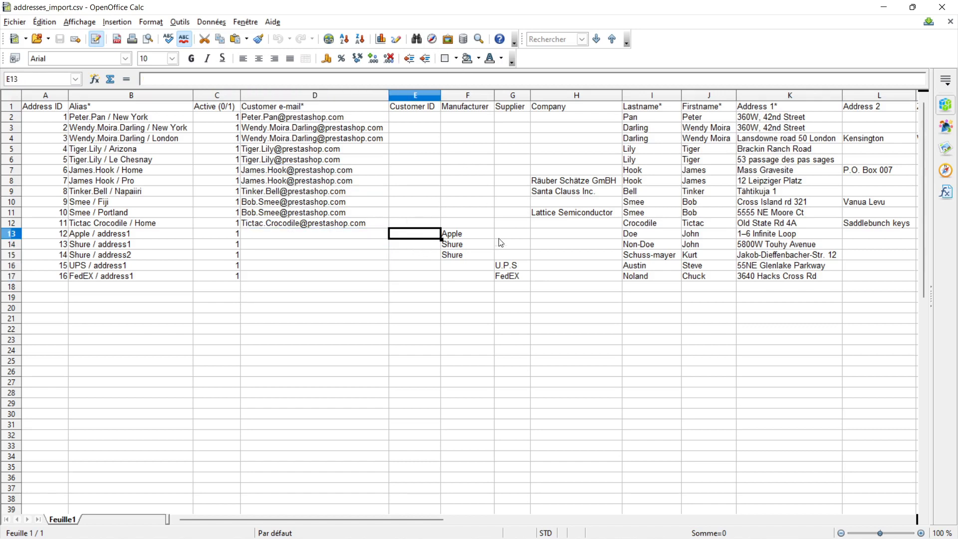
# Step: Examine the Customer ID, Manufacturer and Supplier columns of the addresses CSV
pyautogui.click(294, 121)
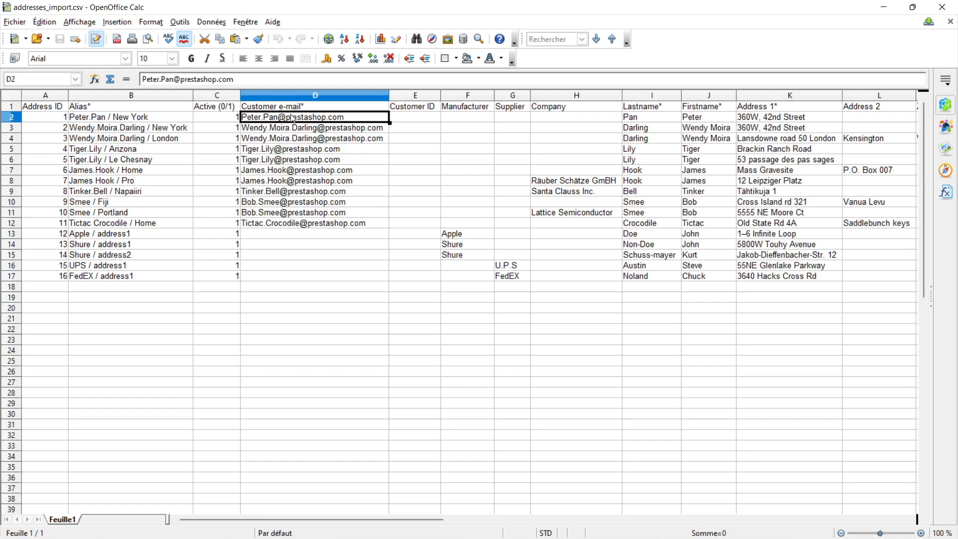
pyautogui.click(425, 123)
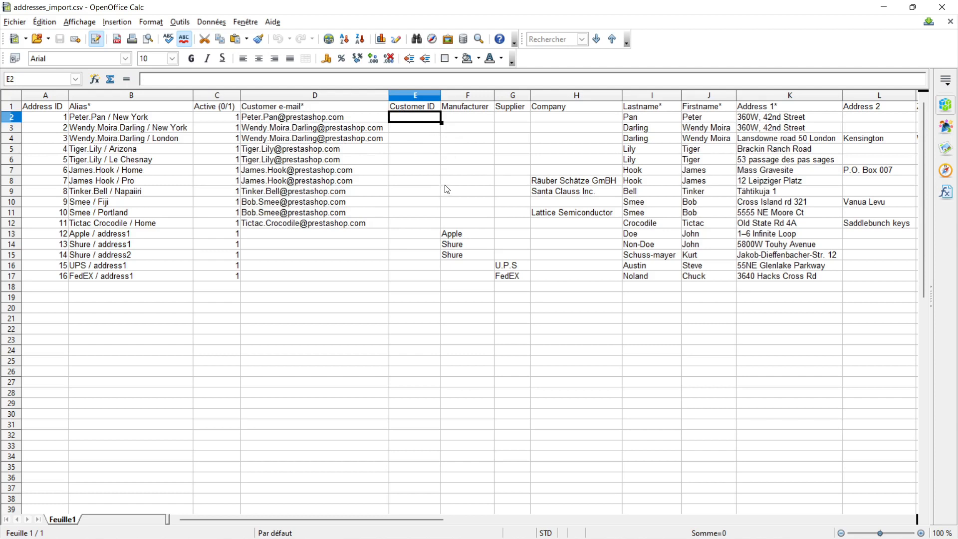
pyautogui.click(465, 111)
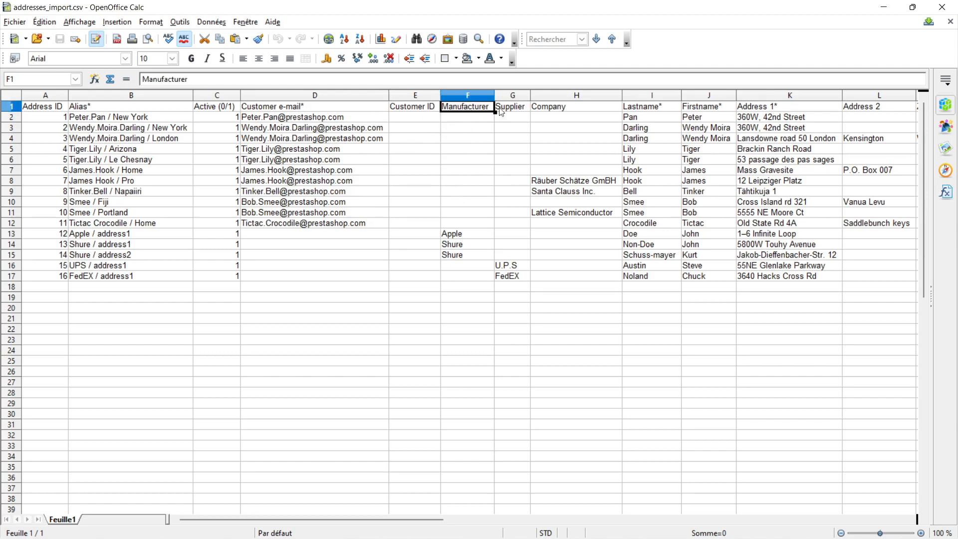
pyautogui.click(521, 111)
pyautogui.click(469, 215)
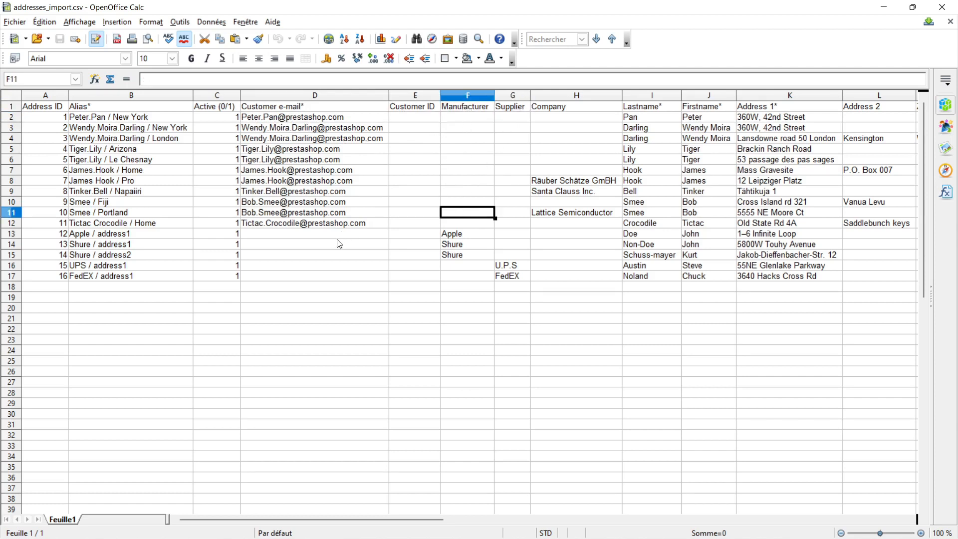
pyautogui.moveTo(339, 244); pyautogui.dragTo(340, 277)
pyautogui.click(456, 234)
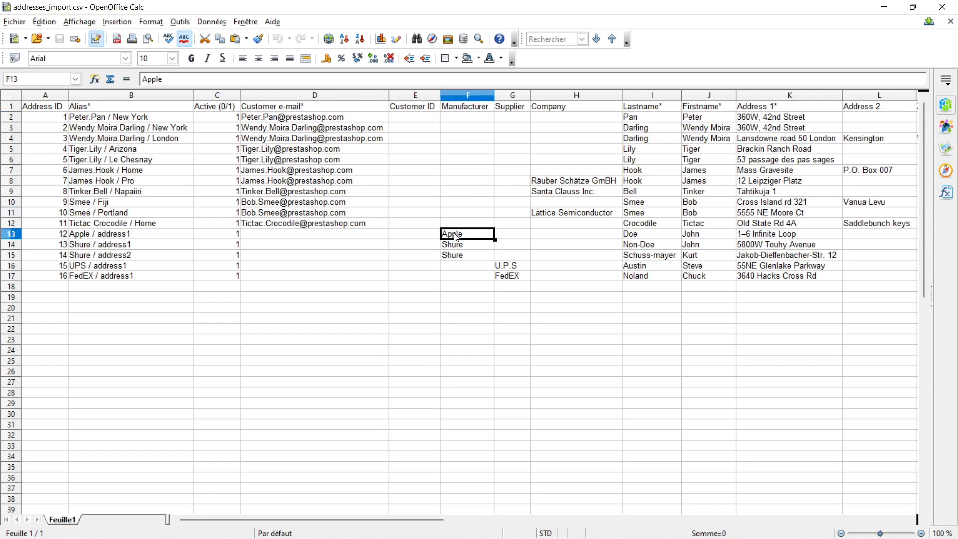
pyautogui.click(508, 268)
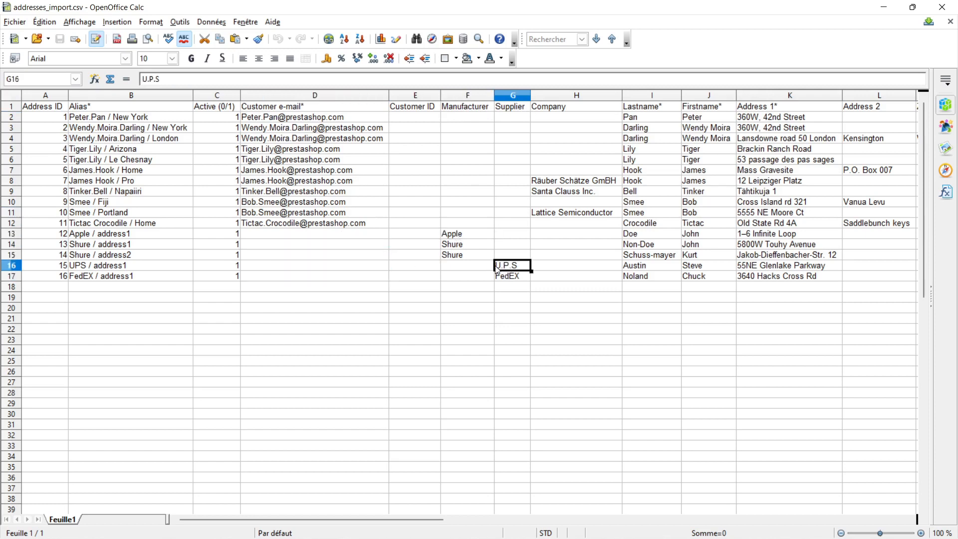
pyautogui.click(354, 120)
# Step: Open the brands and suppliers lists in the back office catalogue
pyautogui.click(434, 118)
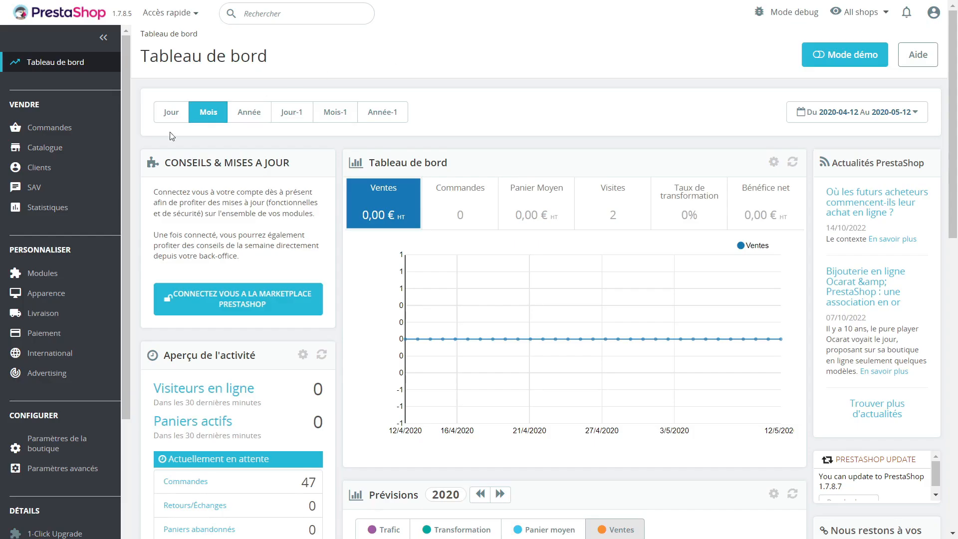
pyautogui.moveTo(80, 148)
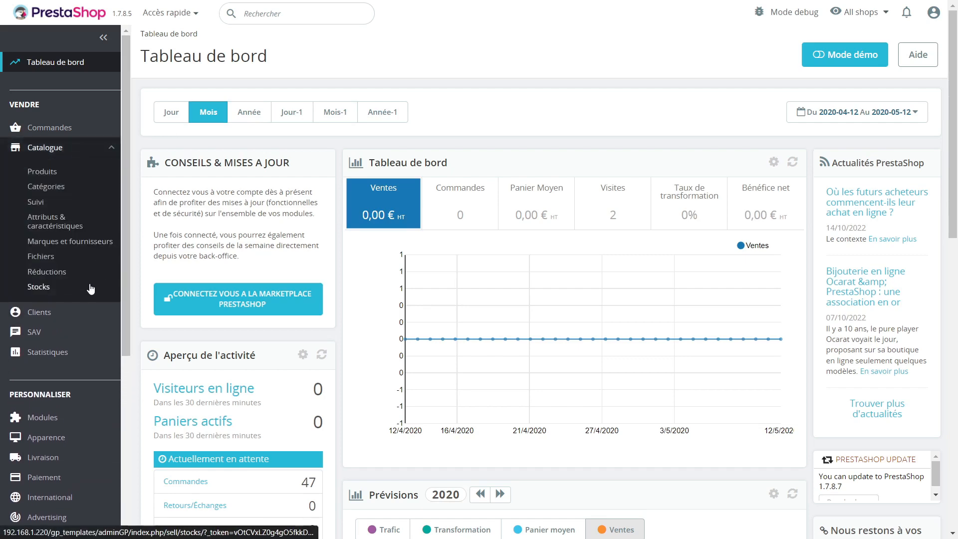
pyautogui.click(88, 242)
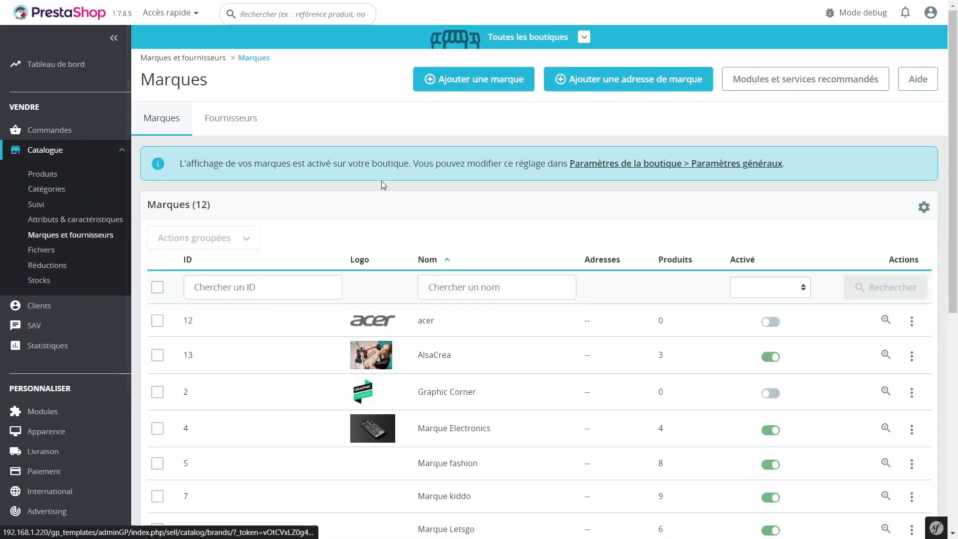
pyautogui.click(230, 131)
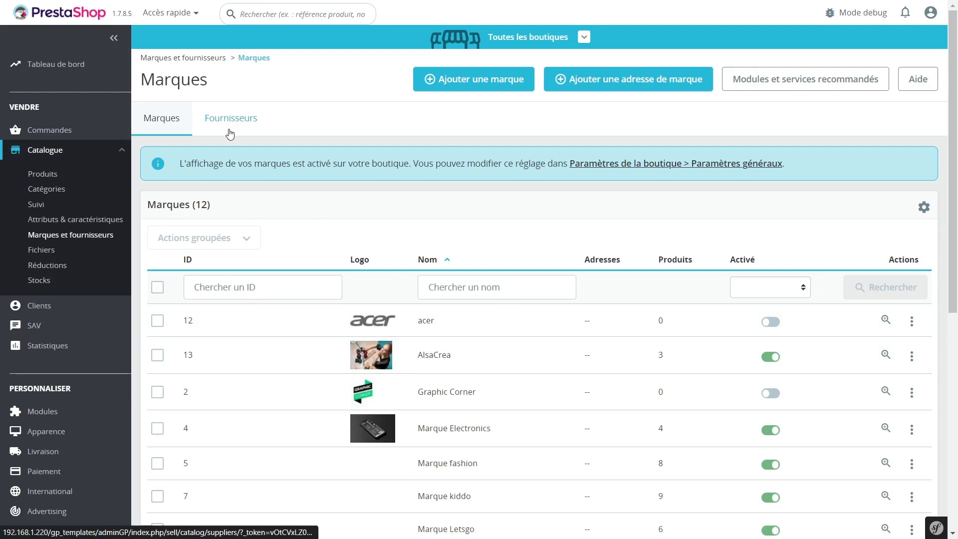
pyautogui.click(167, 120)
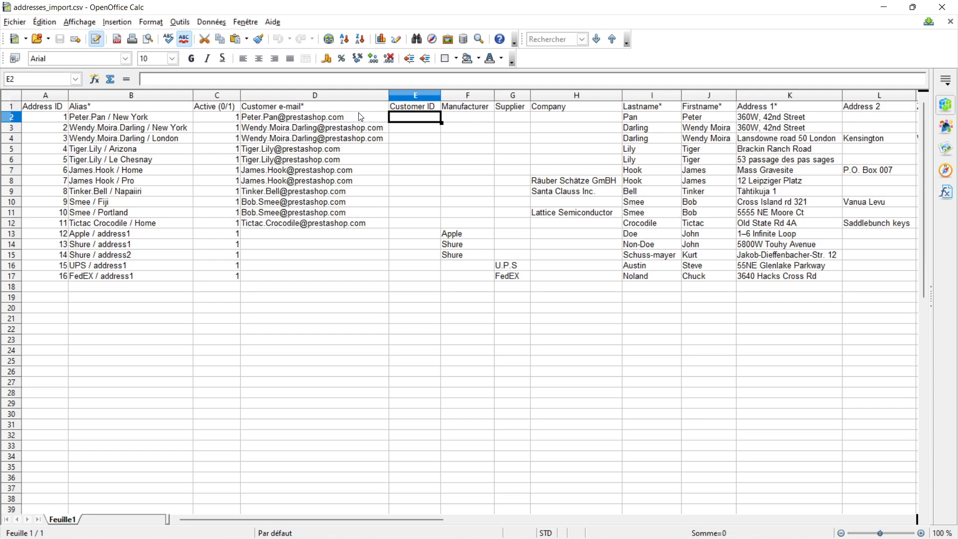
# Step: Examine the Company, Lastname and Firstname columns of the addresses CSV
pyautogui.click(349, 119)
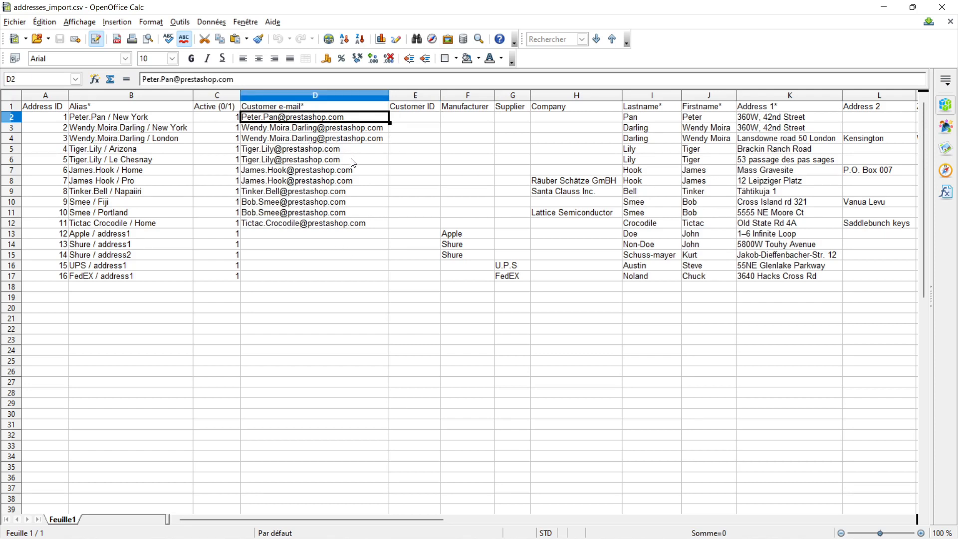
pyautogui.click(585, 139)
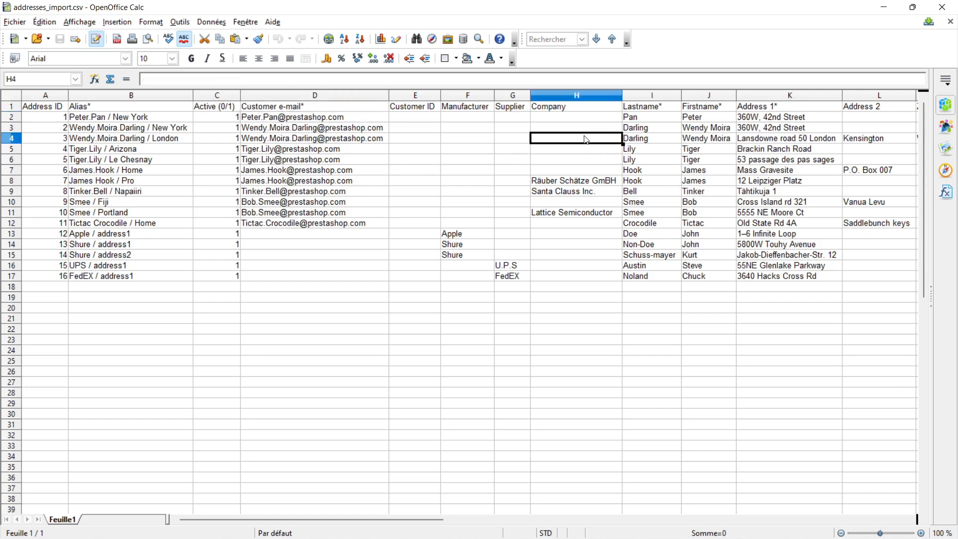
pyautogui.moveTo(574, 111); pyautogui.dragTo(577, 279)
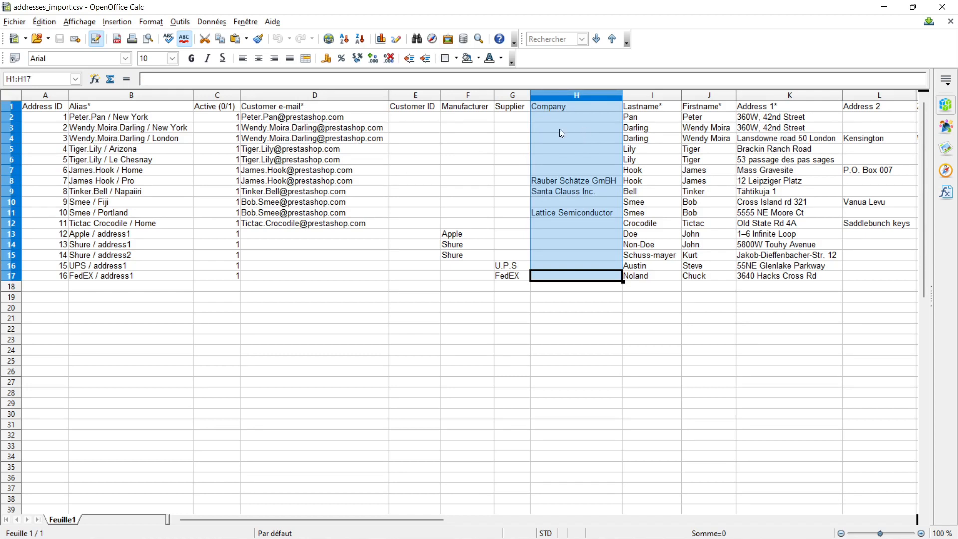
pyautogui.click(636, 122)
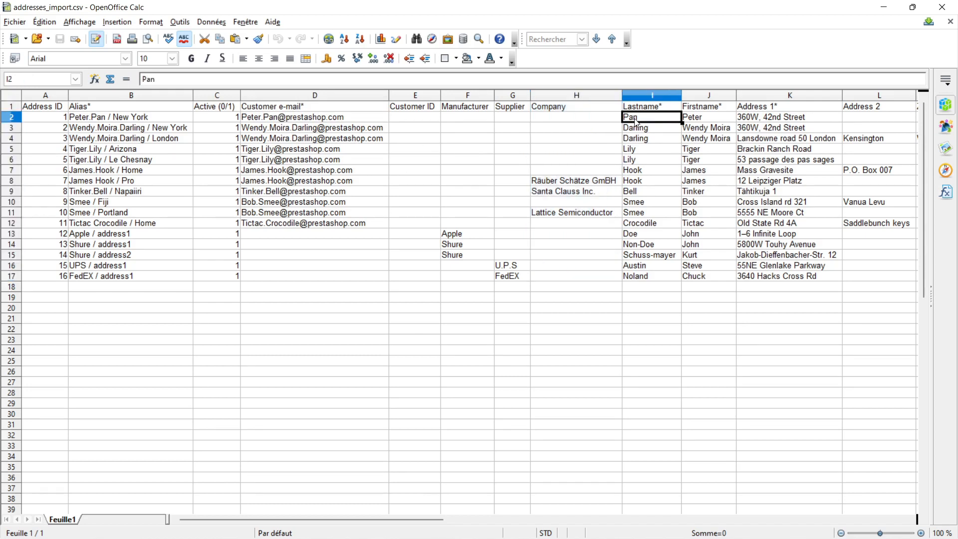
pyautogui.click(699, 120)
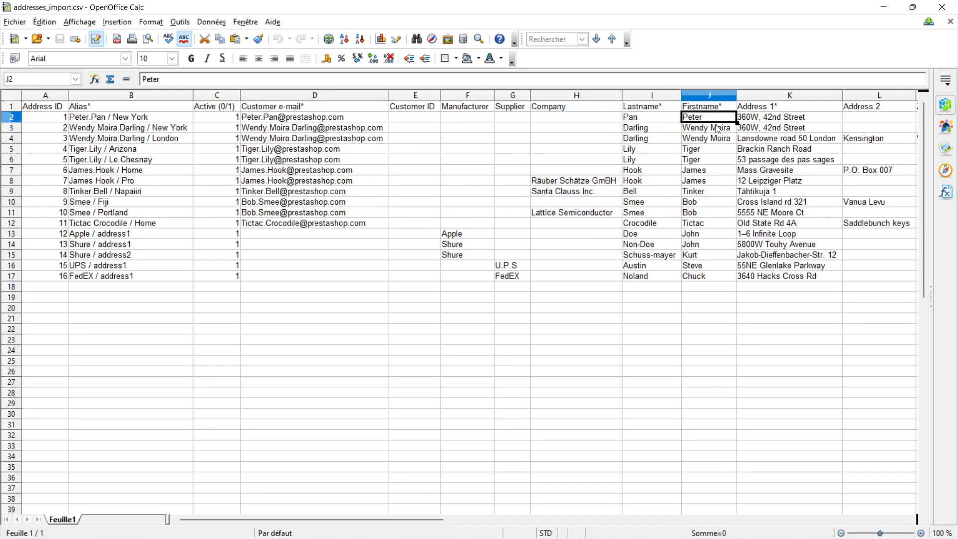
# Step: Examine the Address 1, Address 2, Zipcode and City columns of the addresses CSV
pyautogui.moveTo(367, 521); pyautogui.dragTo(471, 520)
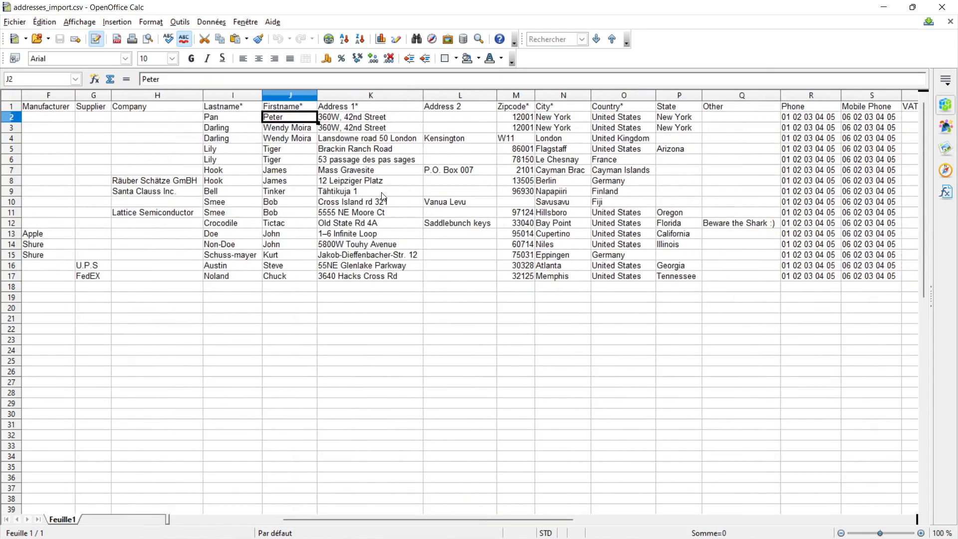
pyautogui.click(459, 109)
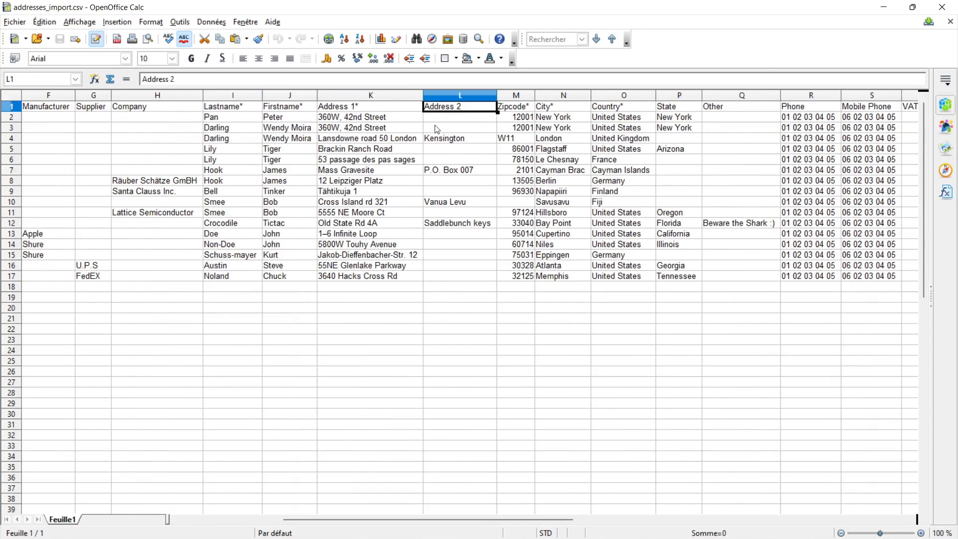
pyautogui.click(367, 121)
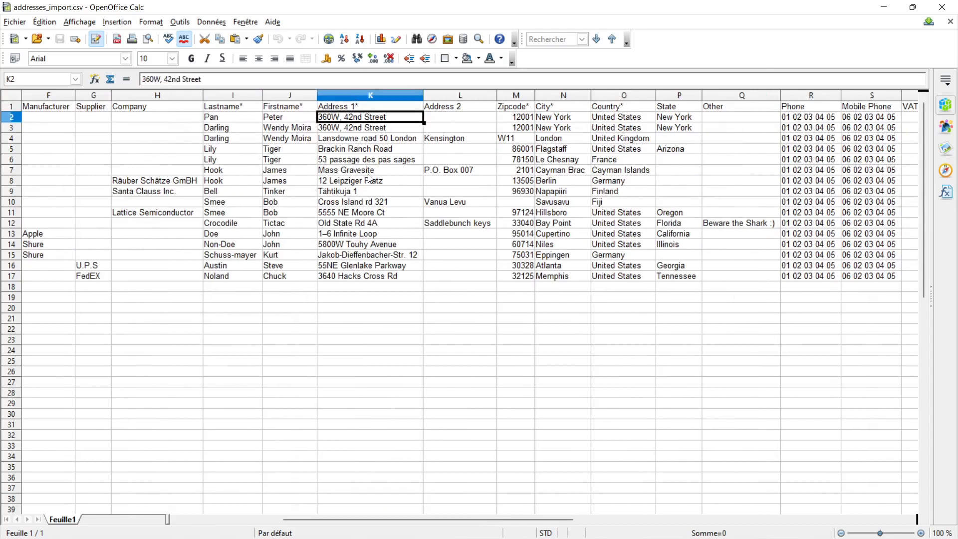
pyautogui.click(463, 128)
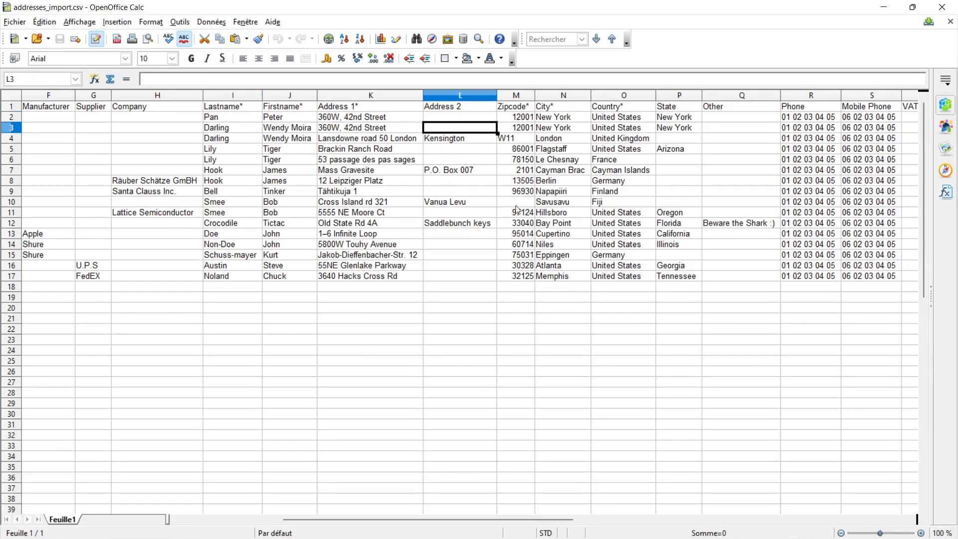
pyautogui.click(519, 118)
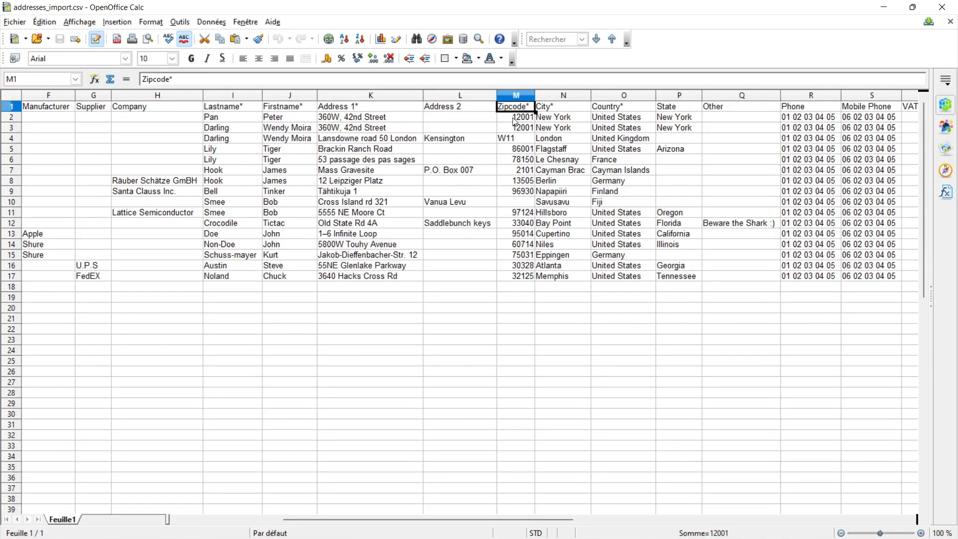
pyautogui.click(558, 109)
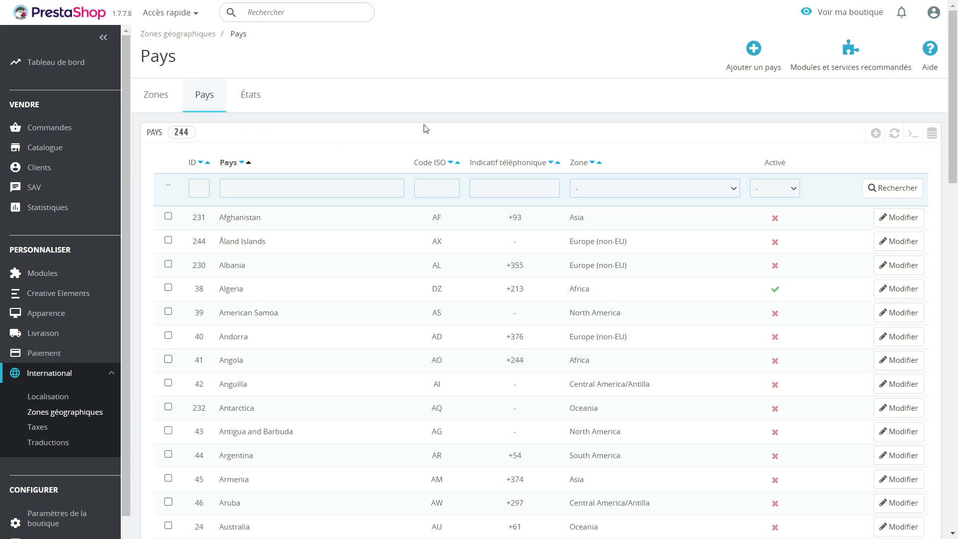
# Step: Browse the countries list in the back office's geographic zones
pyautogui.scroll(-10, 349, 192)
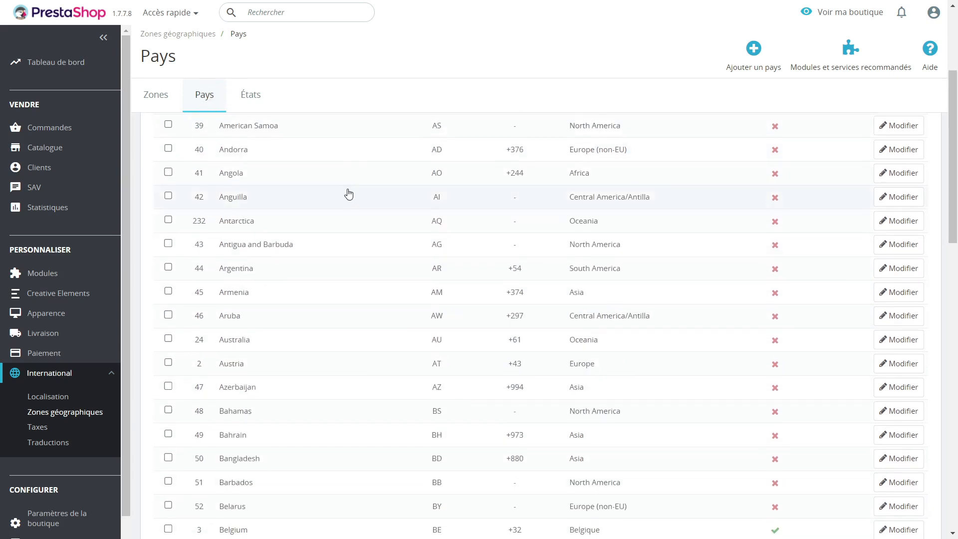
pyautogui.scroll(5, 349, 185)
pyautogui.scroll(5, 349, 172)
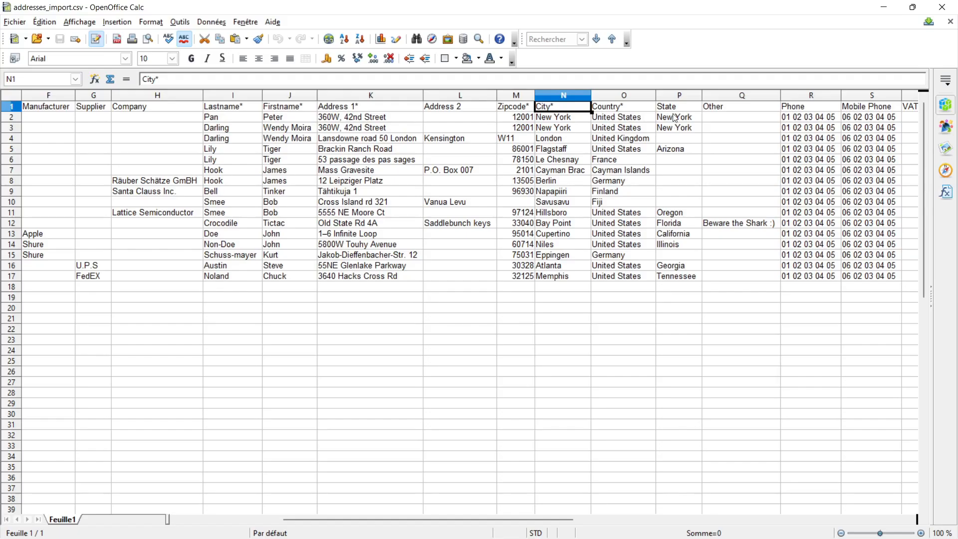
# Step: Examine the State and Other columns of the addresses CSV
pyautogui.moveTo(673, 113); pyautogui.dragTo(694, 298)
pyautogui.click(669, 336)
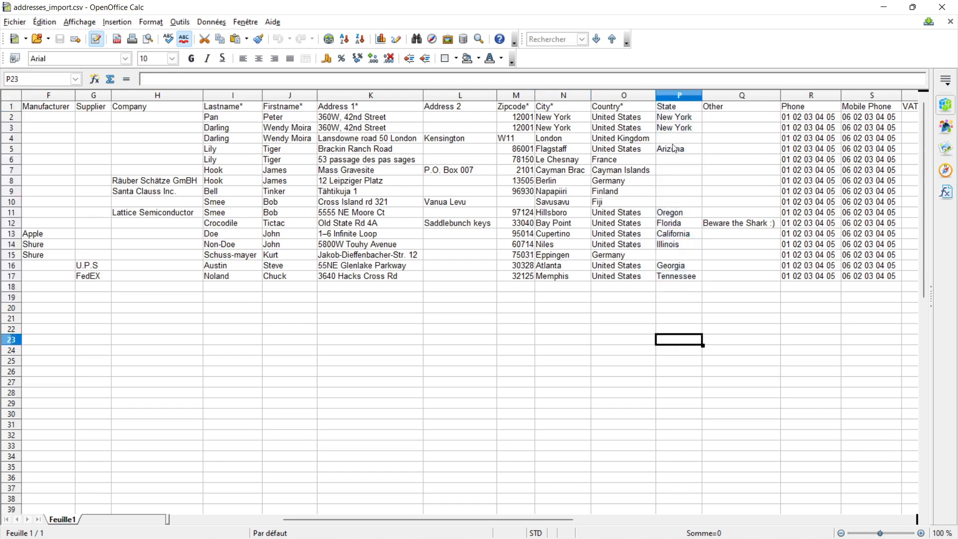
pyautogui.moveTo(733, 107); pyautogui.dragTo(729, 276)
pyautogui.click(729, 299)
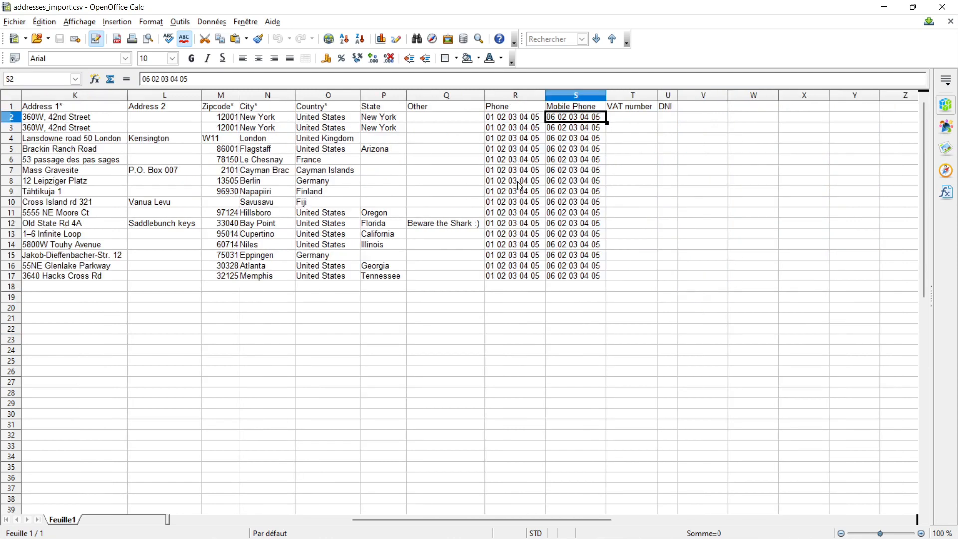
# Step: Examine the Phone, Mobile Phone, VAT number and DNI columns of the addresses CSV
pyautogui.click(514, 122)
pyautogui.click(551, 130)
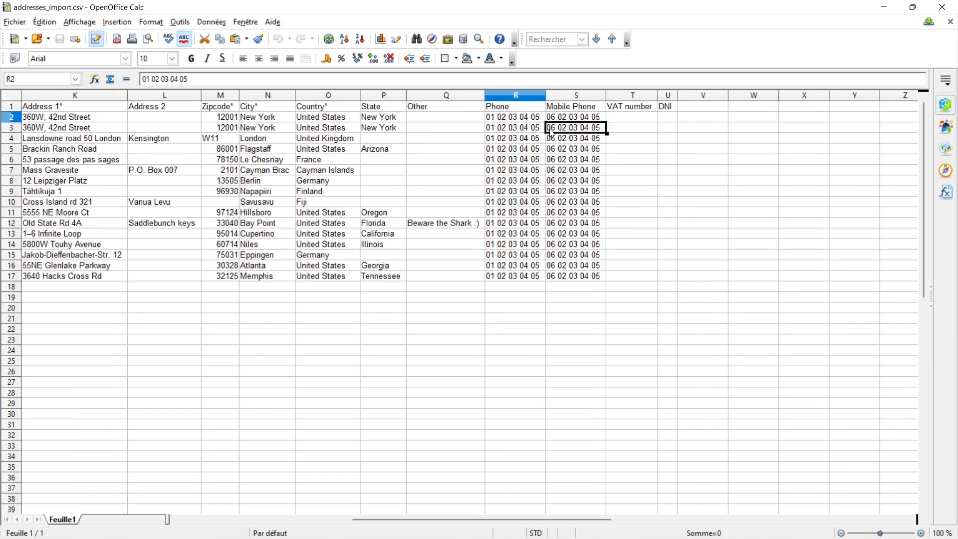
pyautogui.click(610, 118)
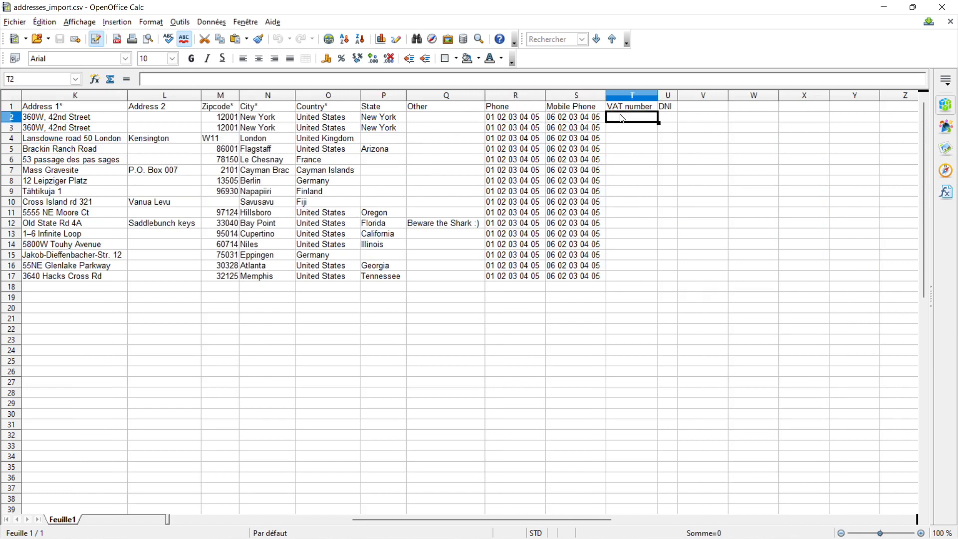
pyautogui.moveTo(667, 106); pyautogui.dragTo(650, 326)
pyautogui.click(649, 324)
pyautogui.click(623, 282)
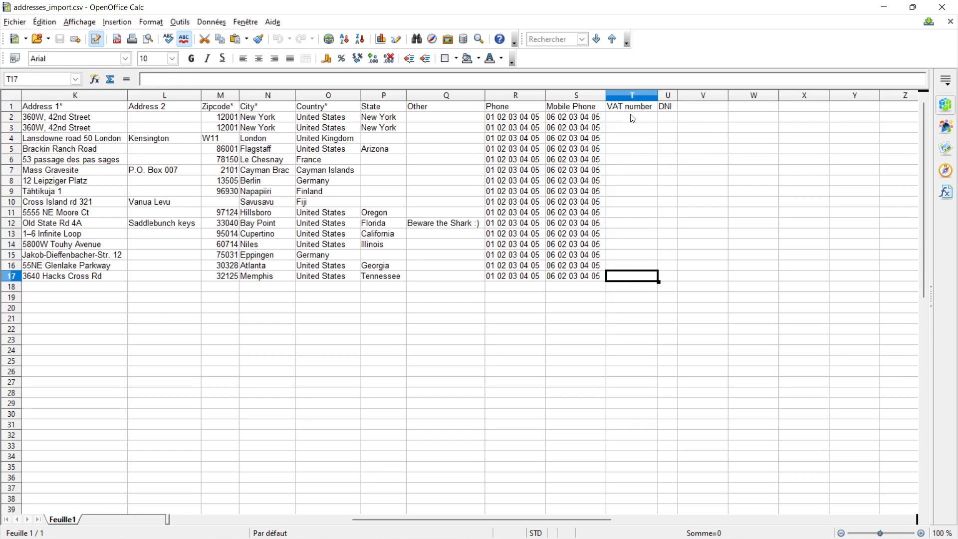
# Step: Select the VAT number and DNI column cells of the addresses CSV to check their contents
pyautogui.moveTo(633, 119); pyautogui.dragTo(636, 277)
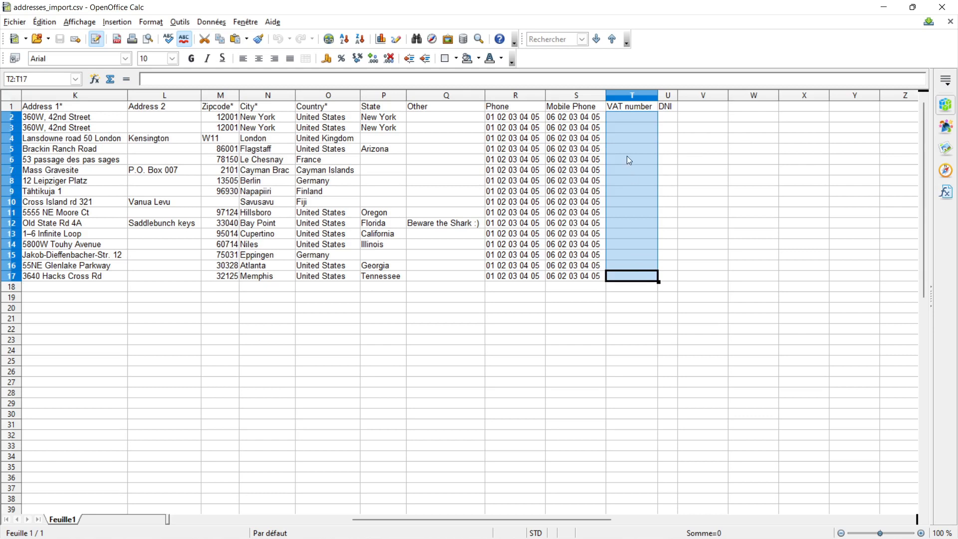
pyautogui.moveTo(668, 118); pyautogui.dragTo(677, 287)
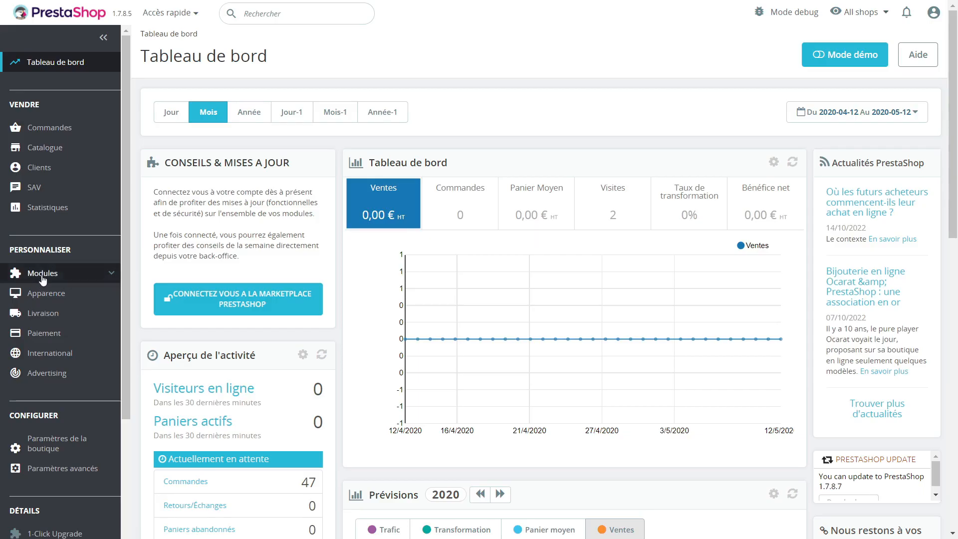
pyautogui.scroll(-4, 62, 275)
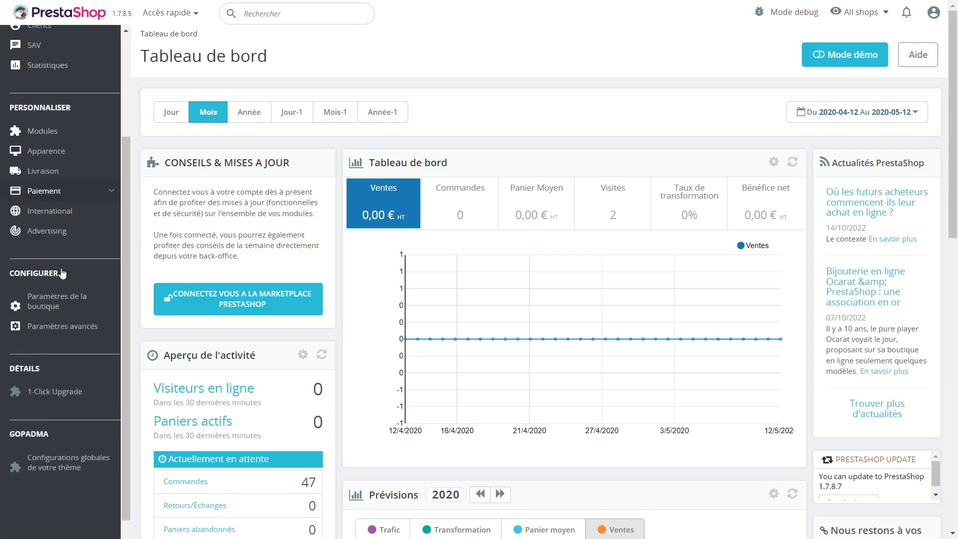
# Step: Open the customer settings in shop parameters and toggle B2B mode on and back off
pyautogui.moveTo(94, 256)
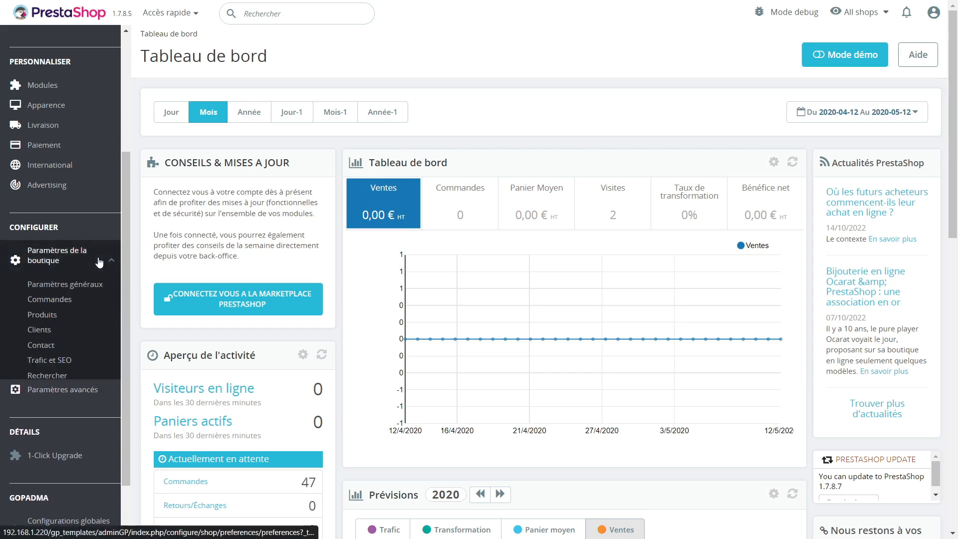
pyautogui.click(42, 331)
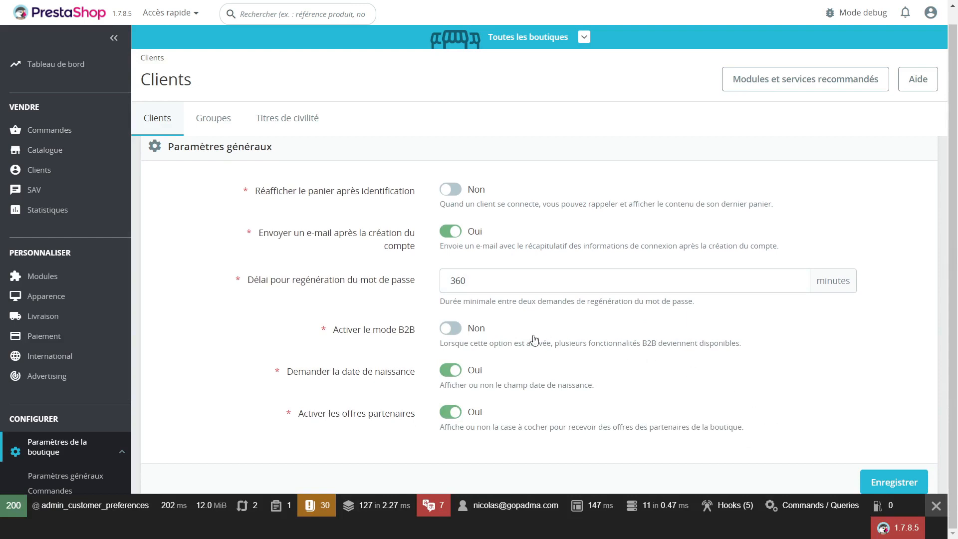
pyautogui.click(457, 332)
pyautogui.click(456, 330)
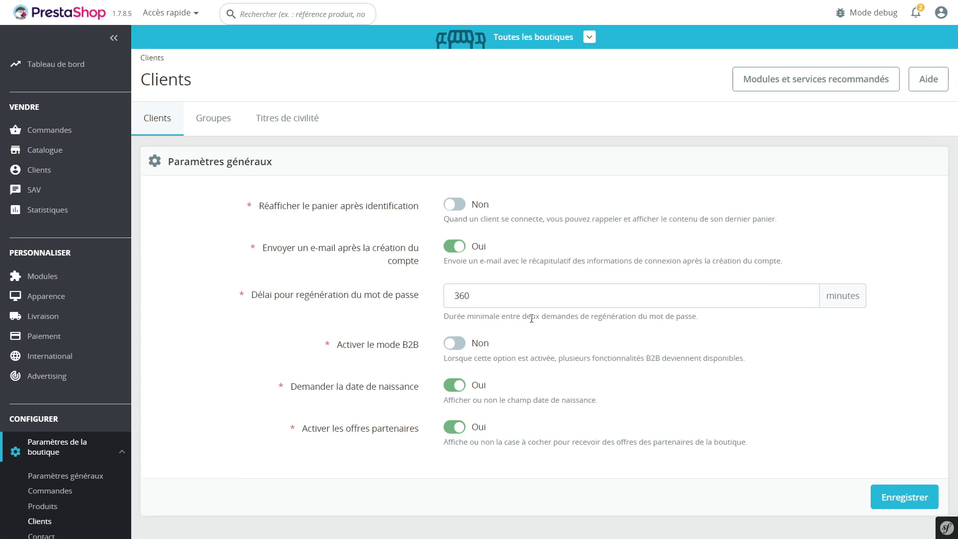
# Step: Open the Import page under advanced parameters and choose Adresses as the data to import
pyautogui.scroll(-5, 78, 344)
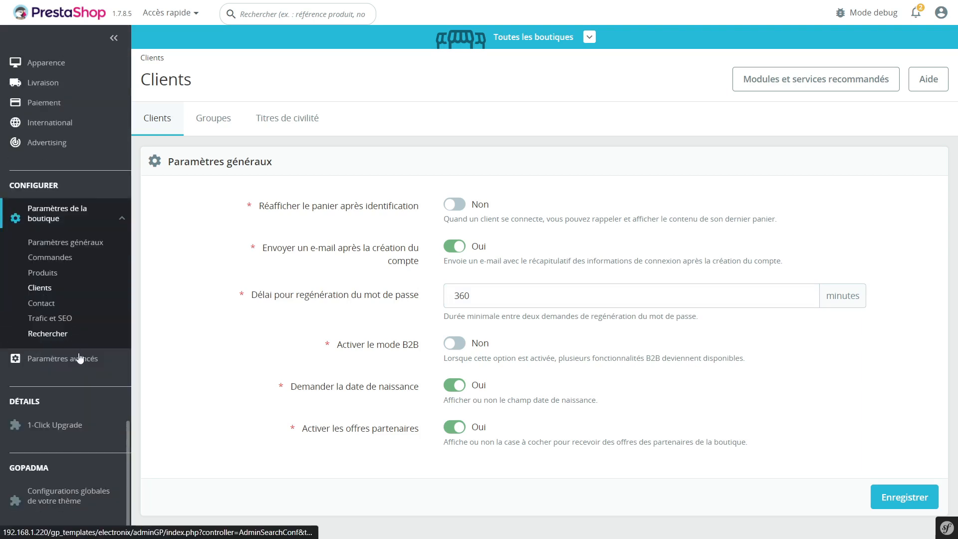
pyautogui.moveTo(60, 358)
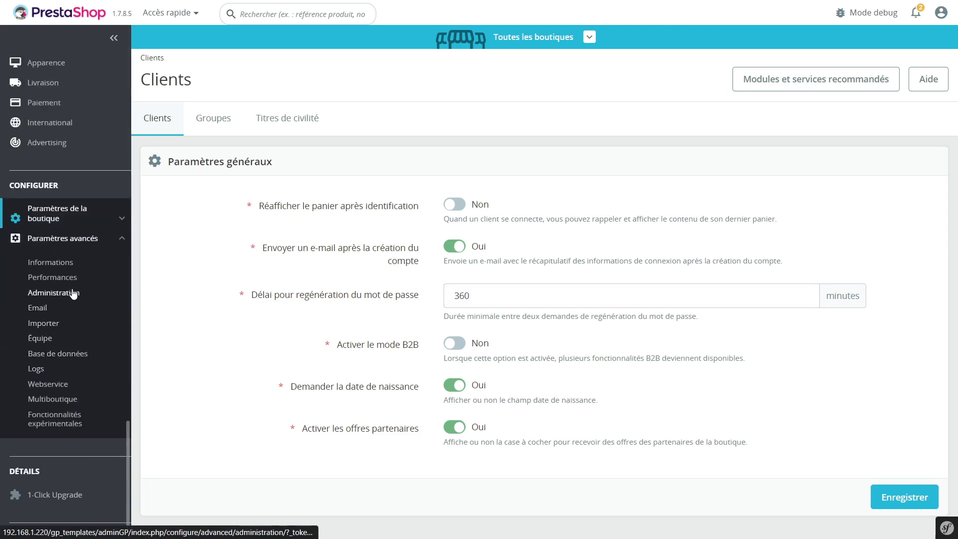
pyautogui.click(51, 326)
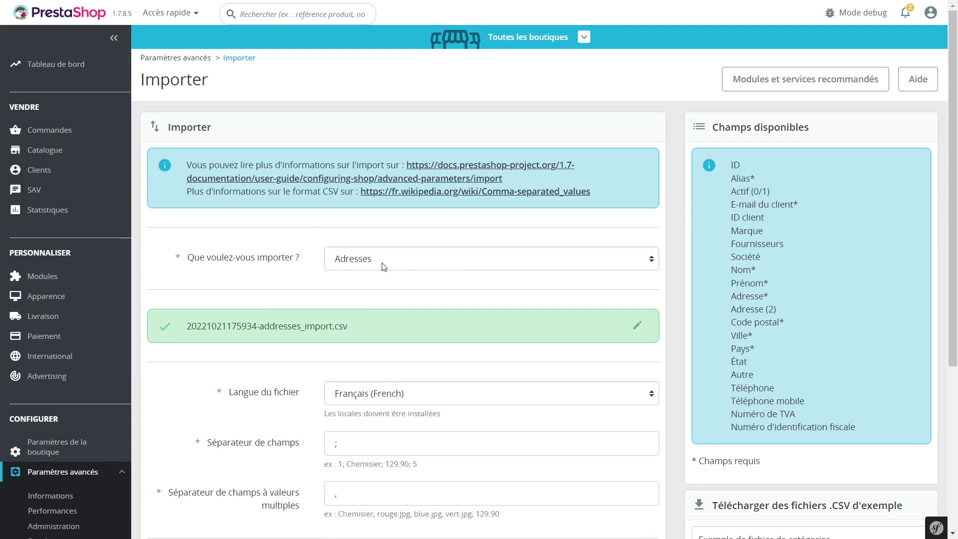
pyautogui.click(375, 261)
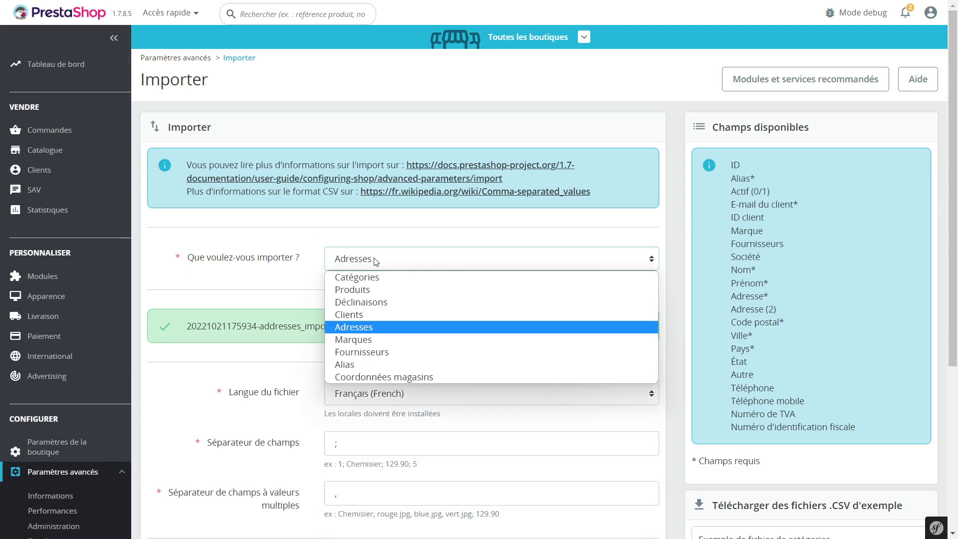
pyautogui.click(369, 331)
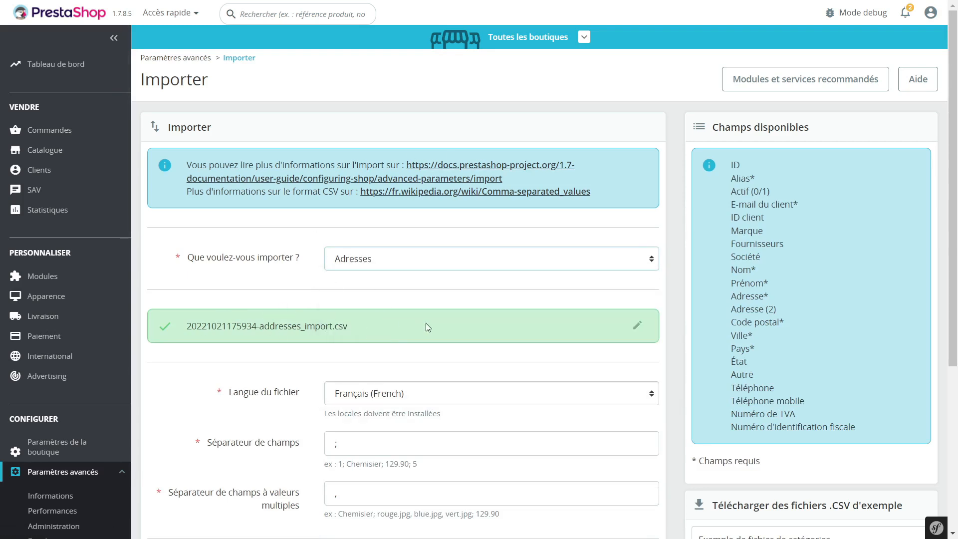
# Step: Toggle the delete-addresses, force-identifiers and e-mail notification options on and back off
pyautogui.scroll(-3, 446, 319)
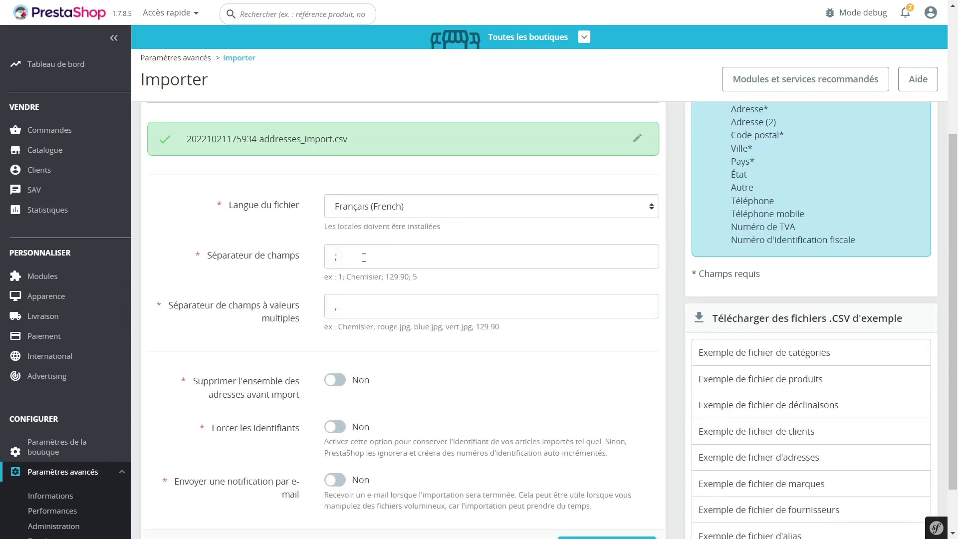
pyautogui.scroll(-1, 442, 237)
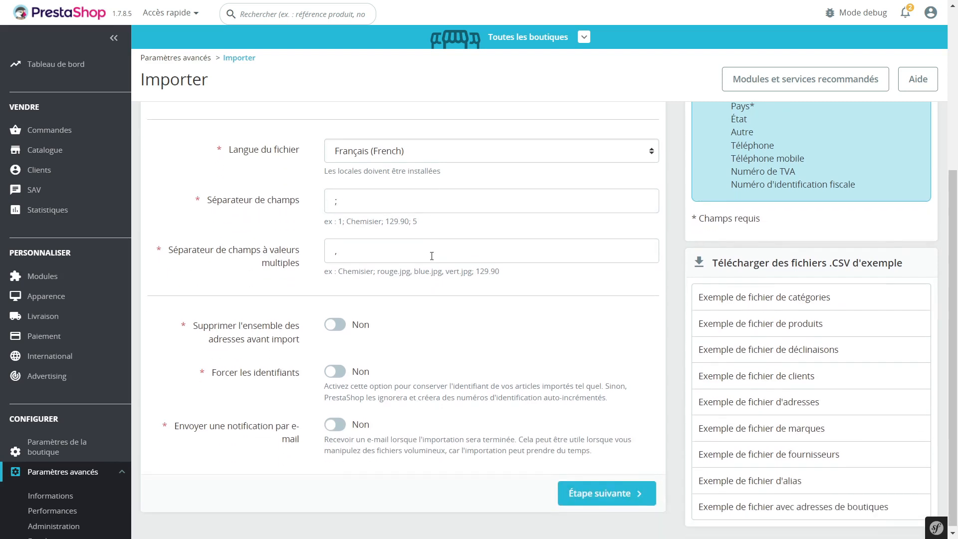
pyautogui.click(338, 325)
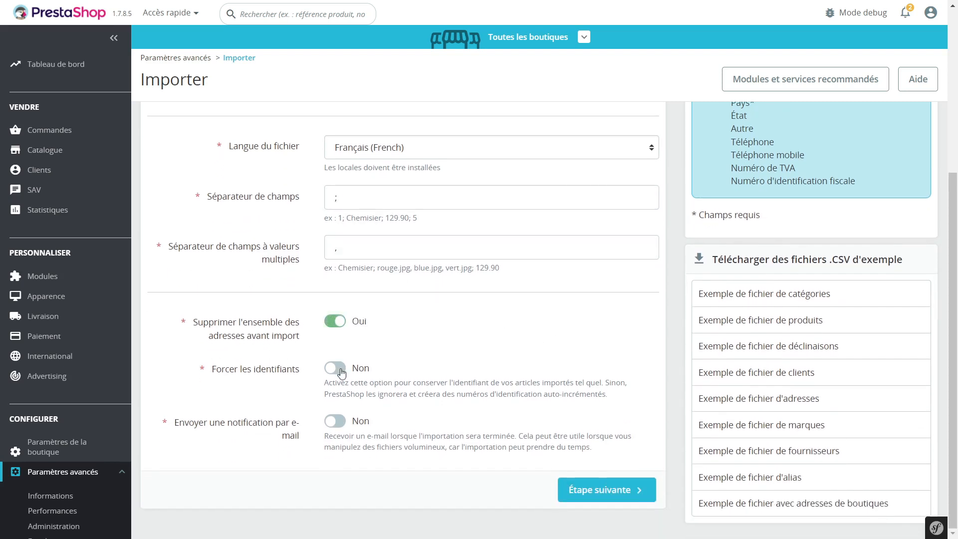
pyautogui.click(338, 370)
pyautogui.click(338, 323)
pyautogui.click(336, 370)
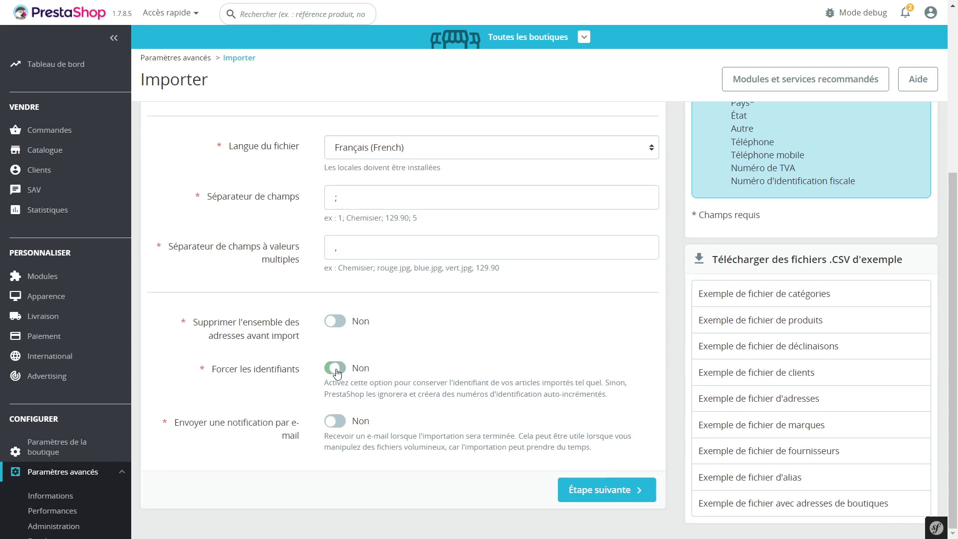
pyautogui.click(341, 423)
pyautogui.click(331, 424)
# Step: Proceed to the data matching step and map the first column to ID
pyautogui.click(598, 498)
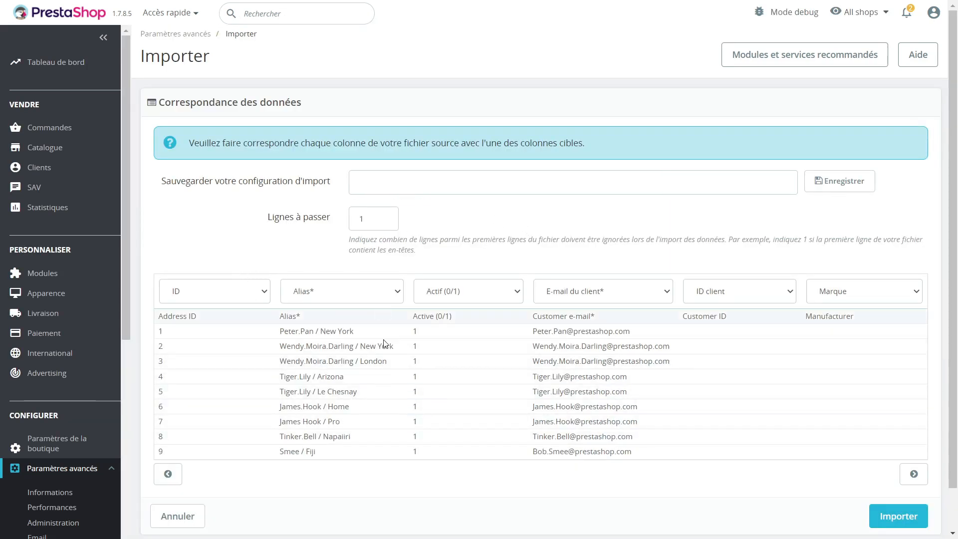
pyautogui.click(237, 297)
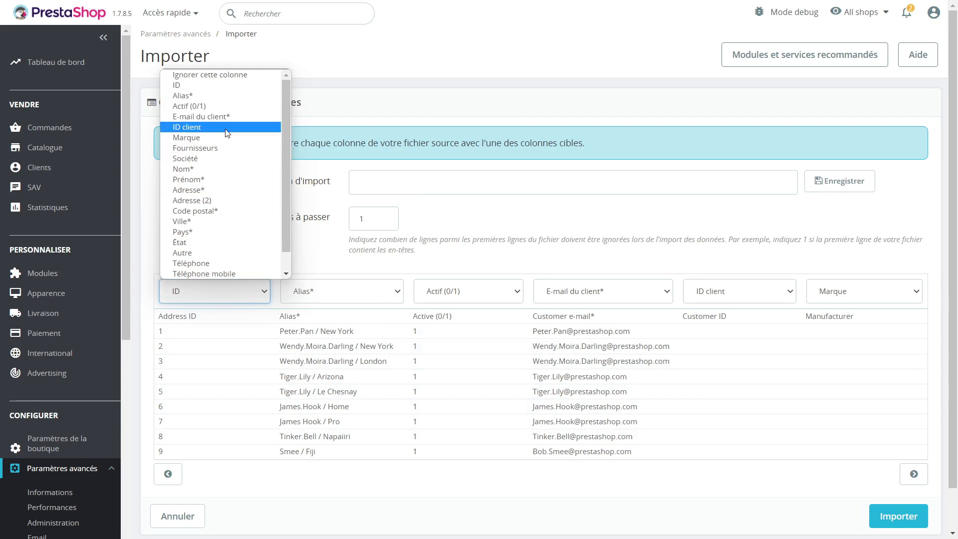
pyautogui.click(202, 89)
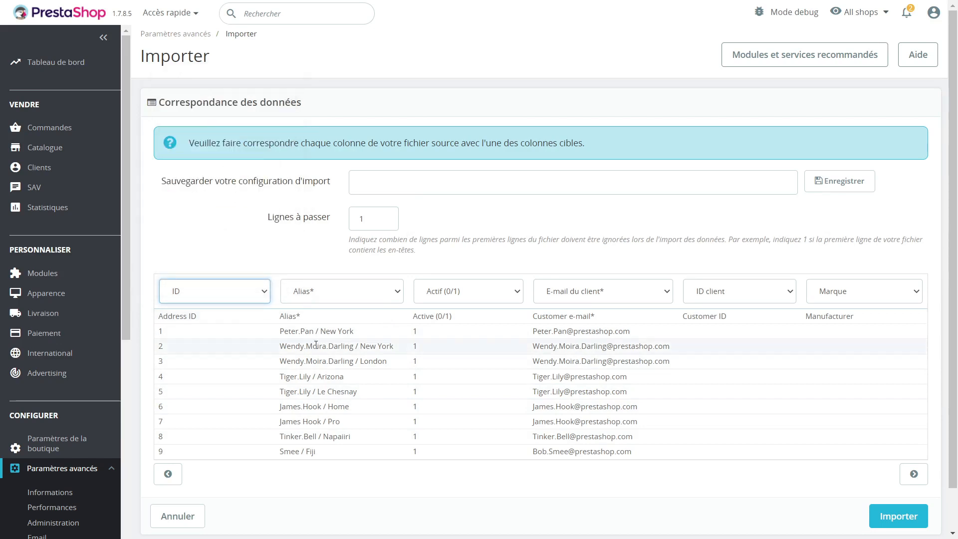
pyautogui.click(336, 291)
pyautogui.click(336, 291)
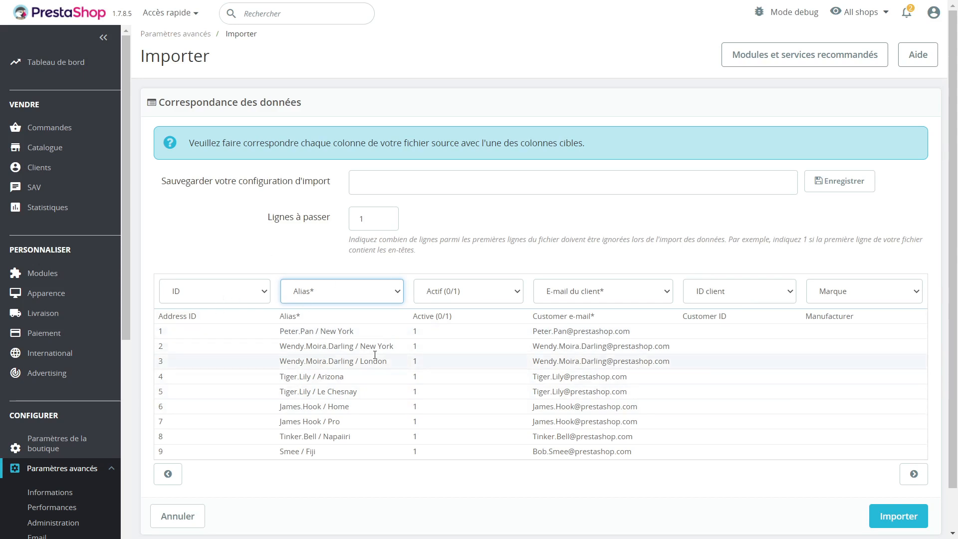
# Step: Page through to the last columns and set the DNI column to Ignorer cette colonne
pyautogui.click(914, 475)
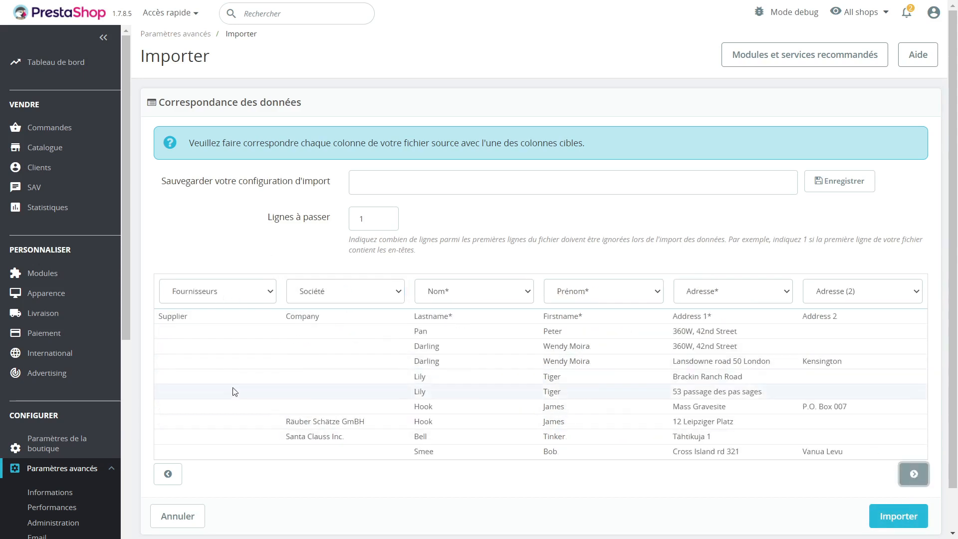
pyautogui.click(911, 477)
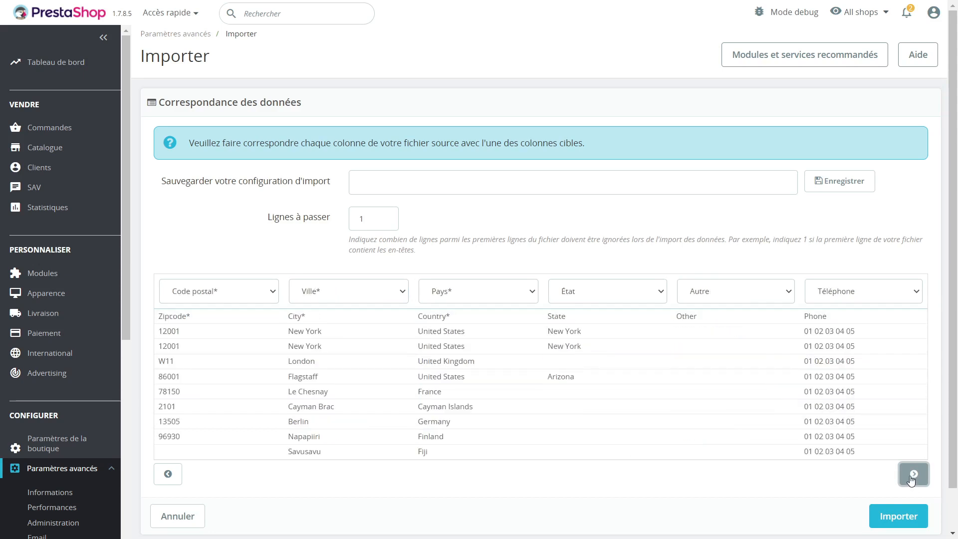
pyautogui.click(911, 475)
pyautogui.click(671, 295)
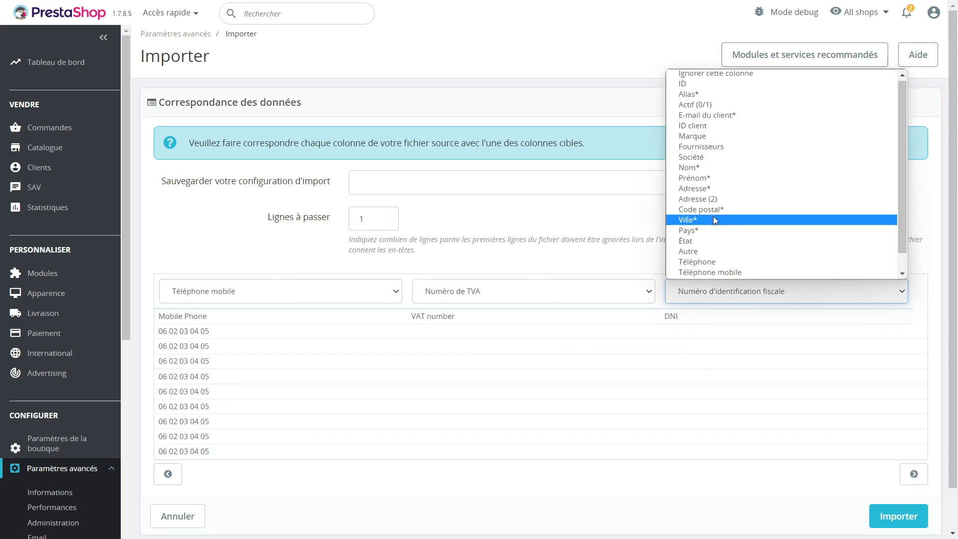
pyautogui.click(712, 75)
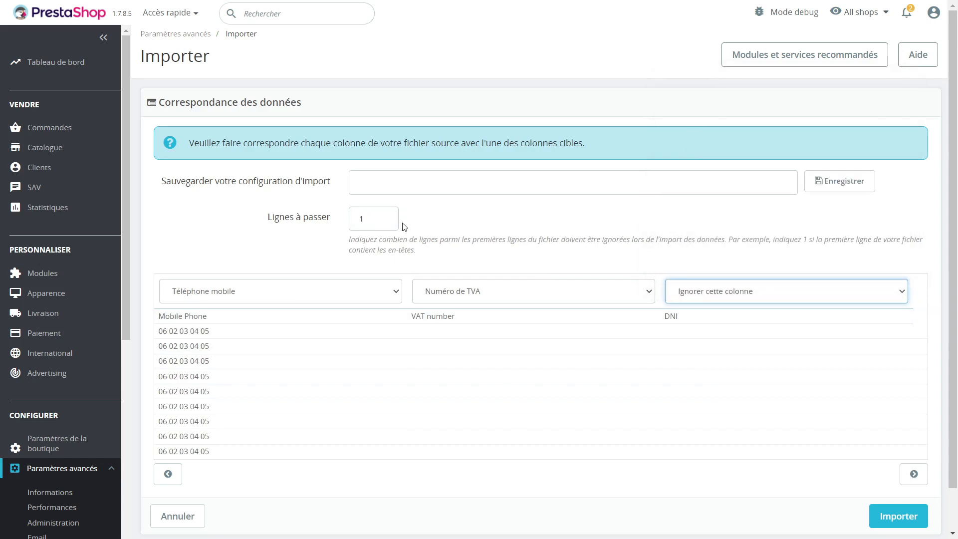
# Step: Inspect the mapping choices for the Mobile Phone and VAT number columns
pyautogui.click(419, 181)
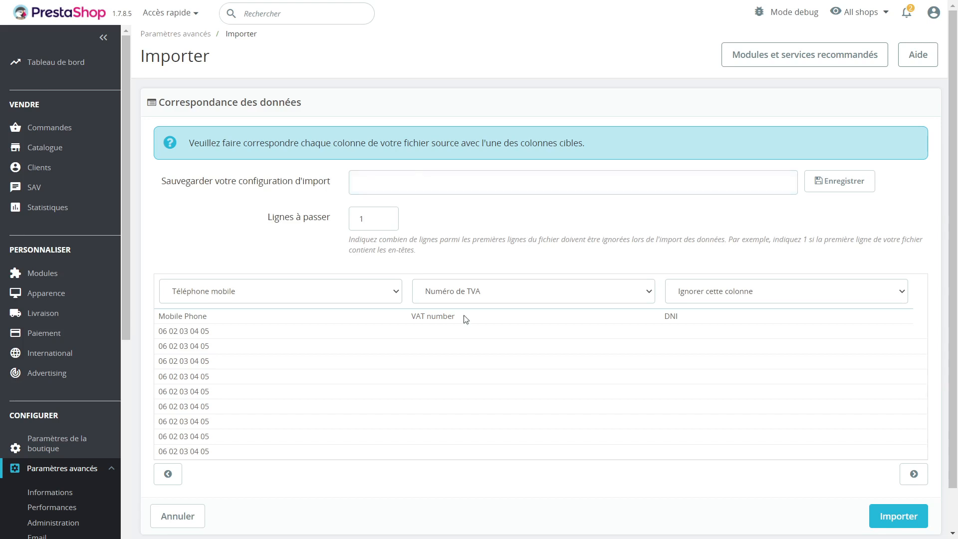
pyautogui.click(466, 292)
pyautogui.click(326, 299)
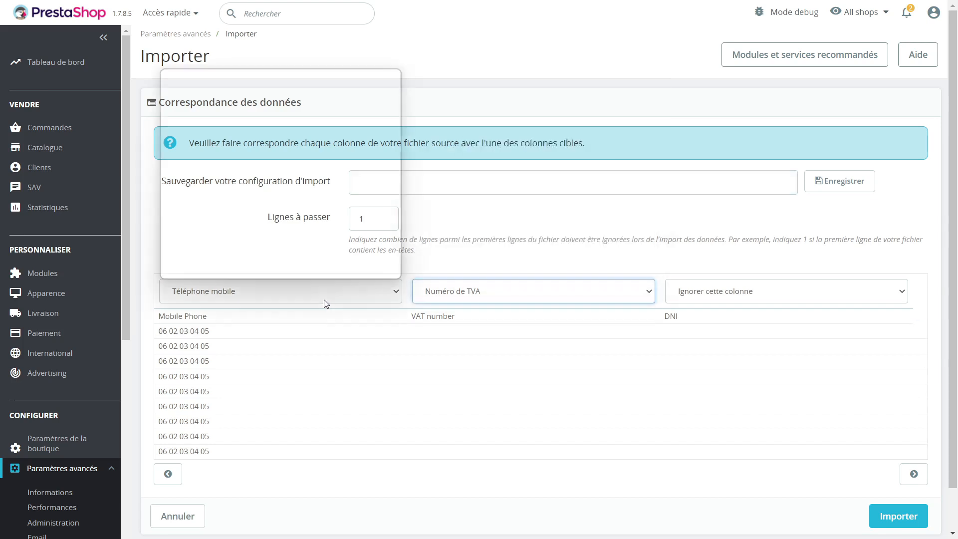
pyautogui.click(588, 291)
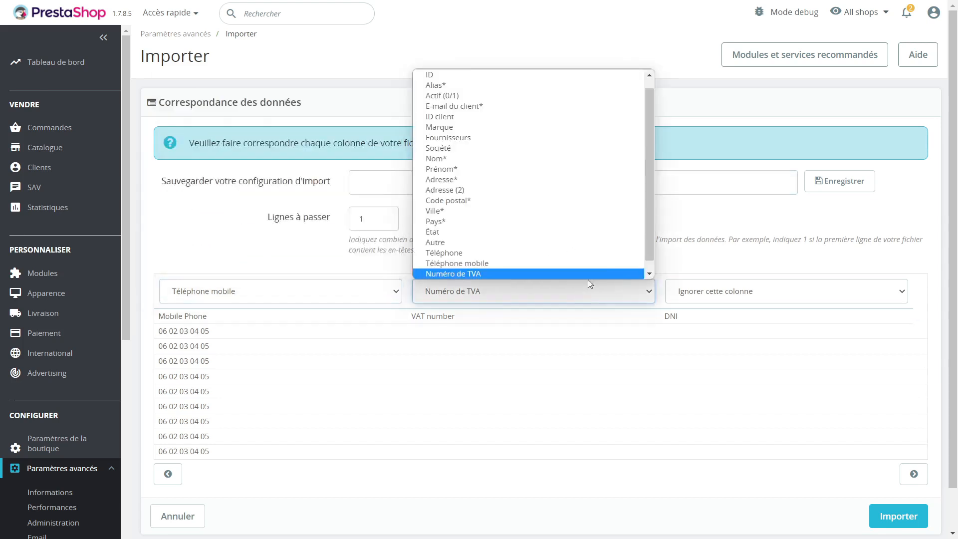
pyautogui.click(751, 180)
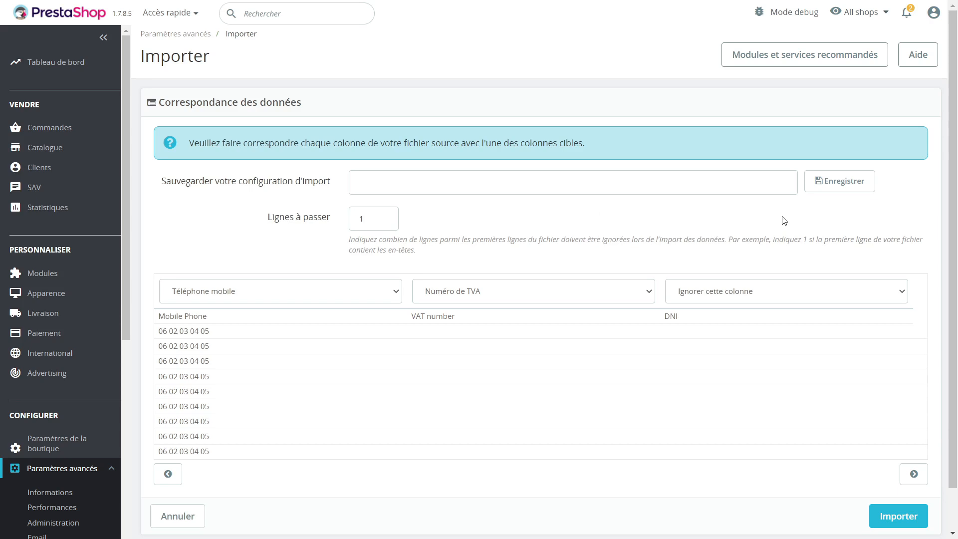
# Step: Reopen the Import page from advanced parameters and switch the shop context to Electronix
pyautogui.scroll(-1, 821, 331)
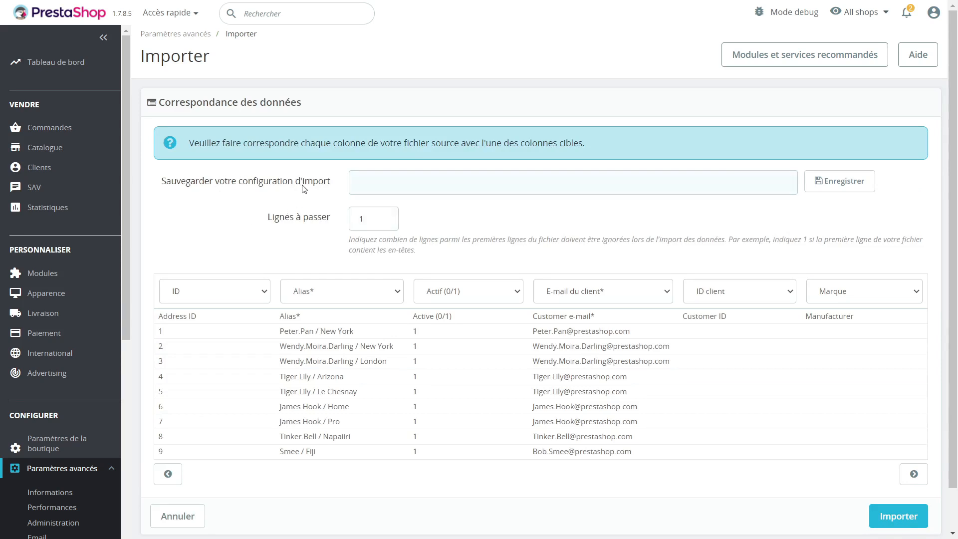
pyautogui.scroll(-7, 70, 259)
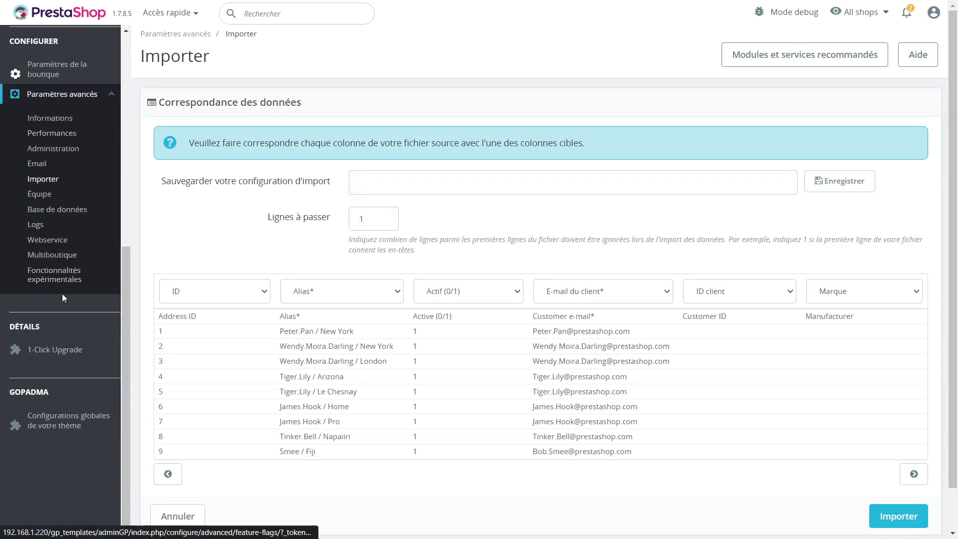
pyautogui.click(43, 179)
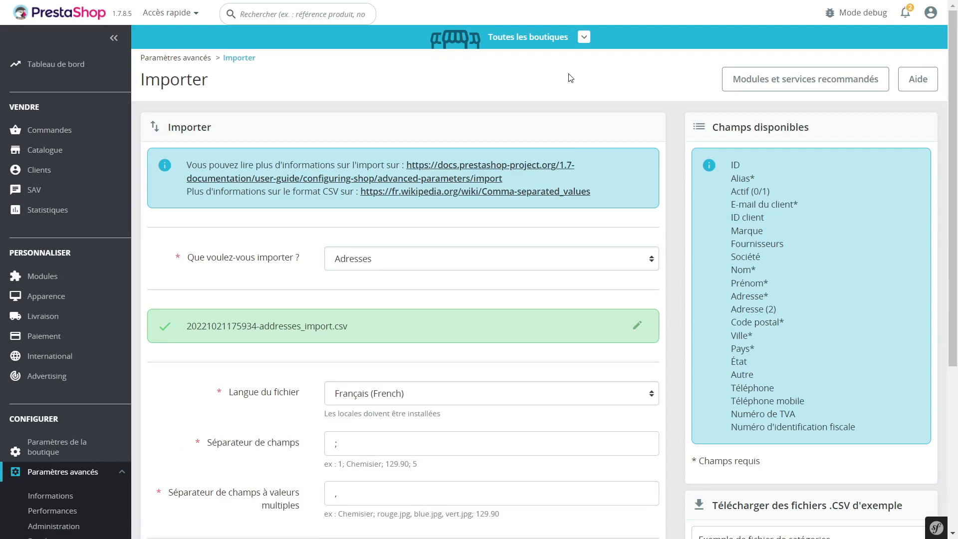
pyautogui.click(559, 41)
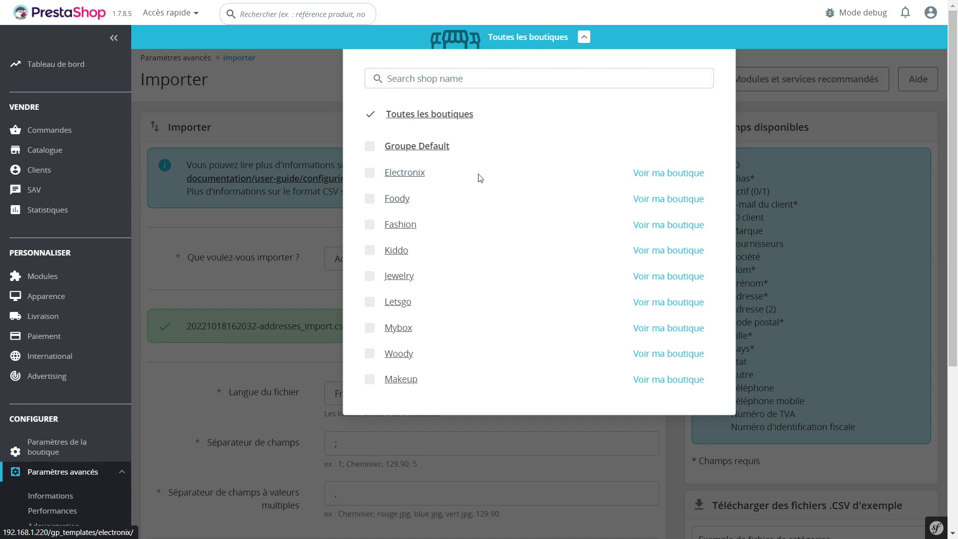
pyautogui.click(402, 174)
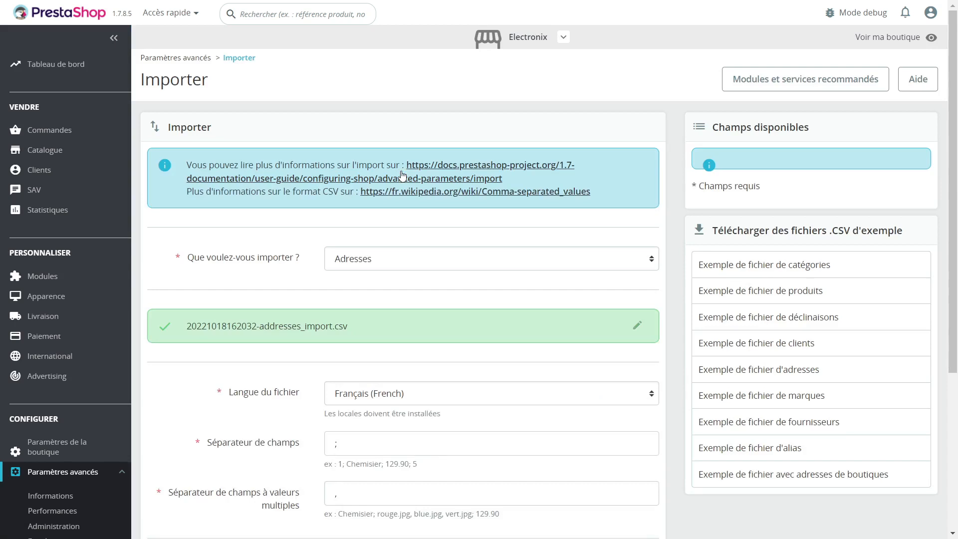